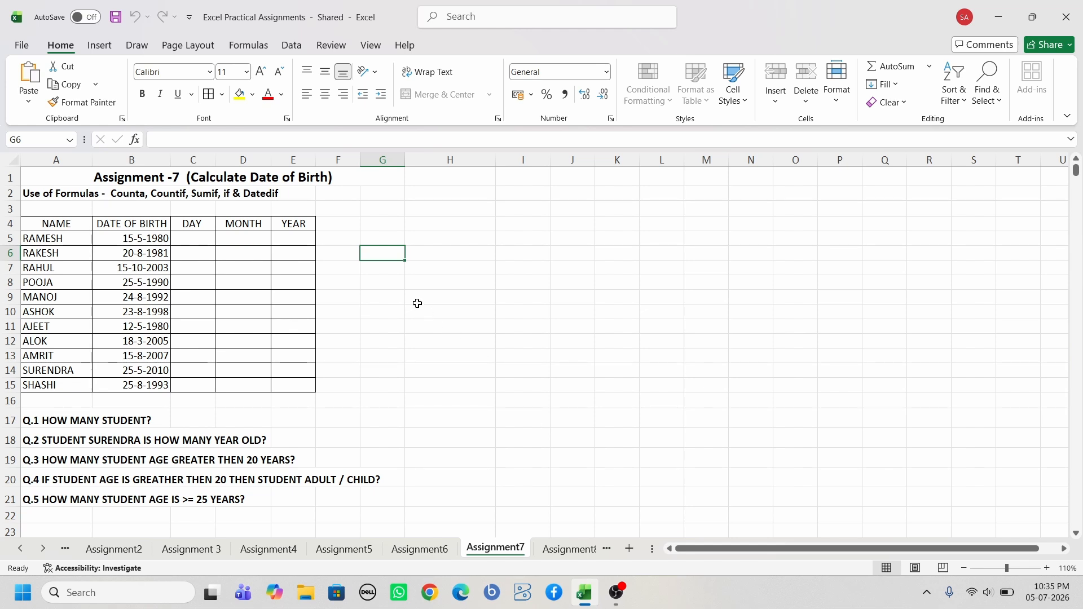
Enter =DATEDIF(B5,TODAY(),"Y") in cell E5 to calculate the first student's age in completed years.
left_click(383, 283)
left_click(295, 242)
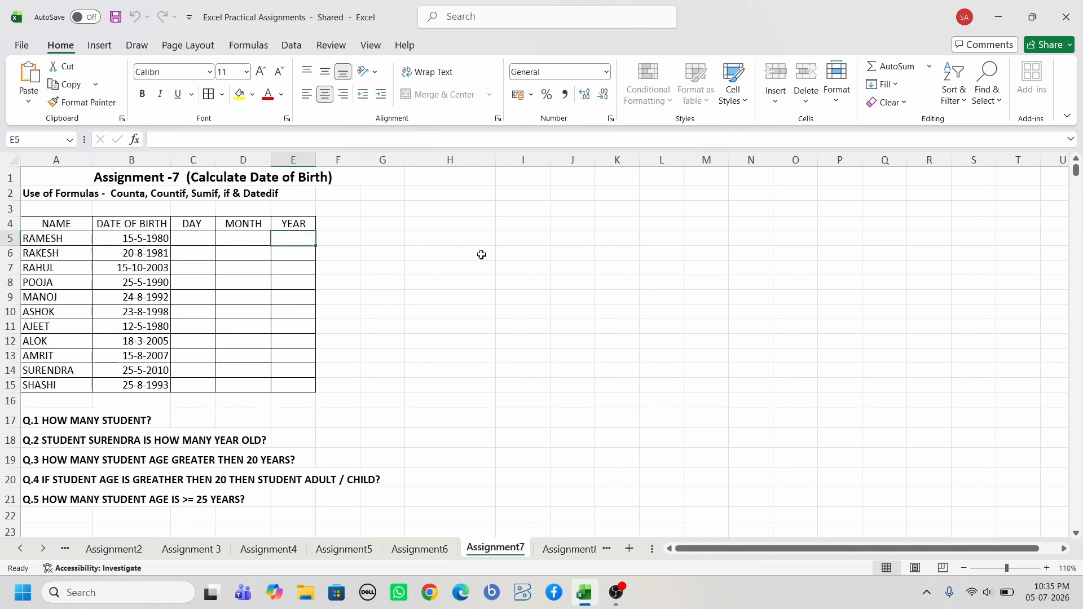
type("=")
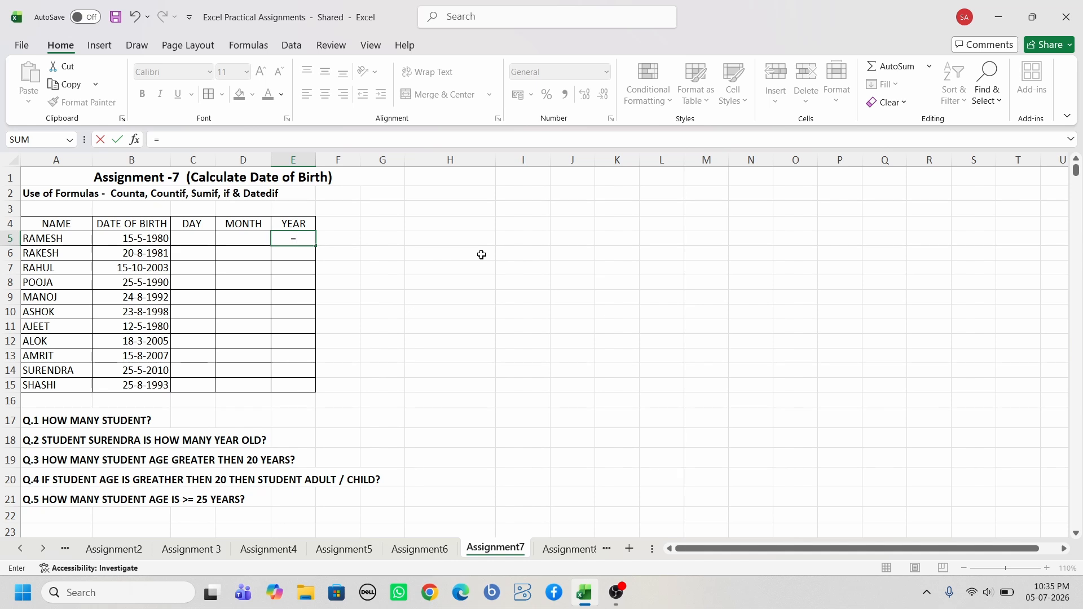
type("DATEDIF")
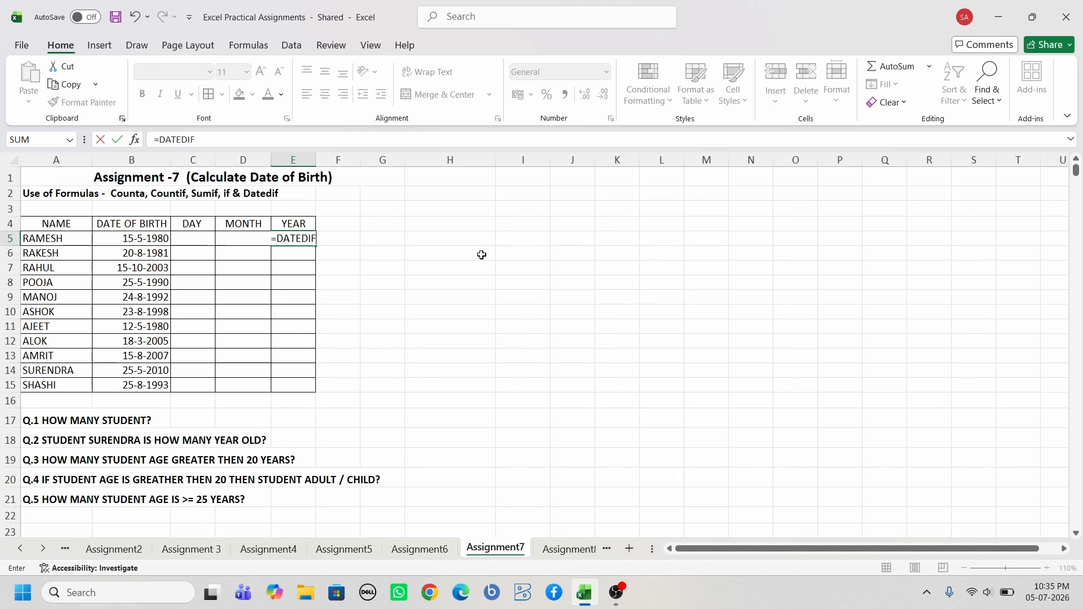
type("(")
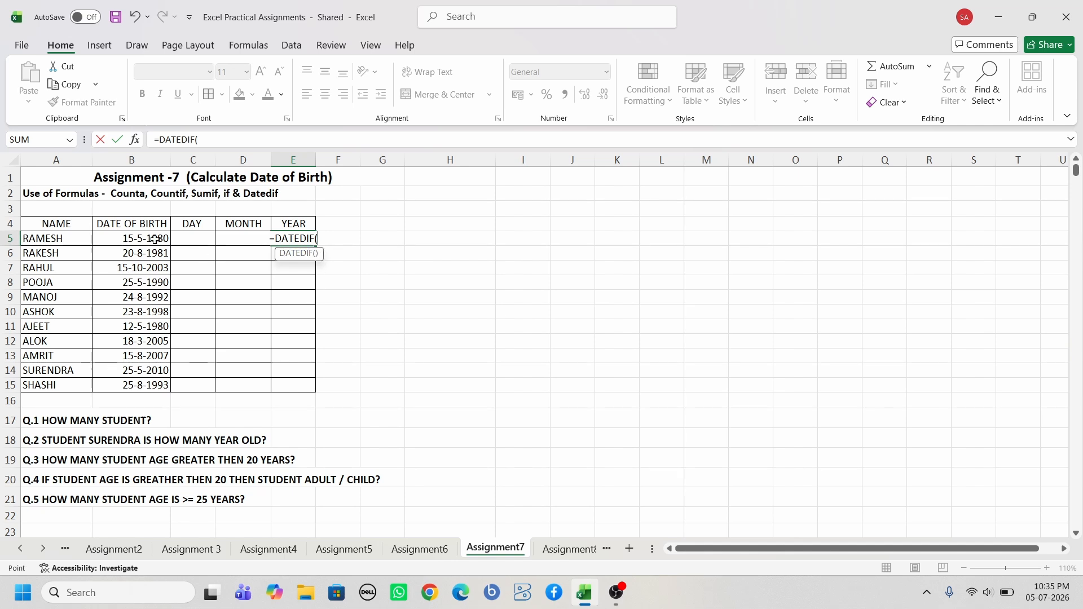
left_click(154, 240)
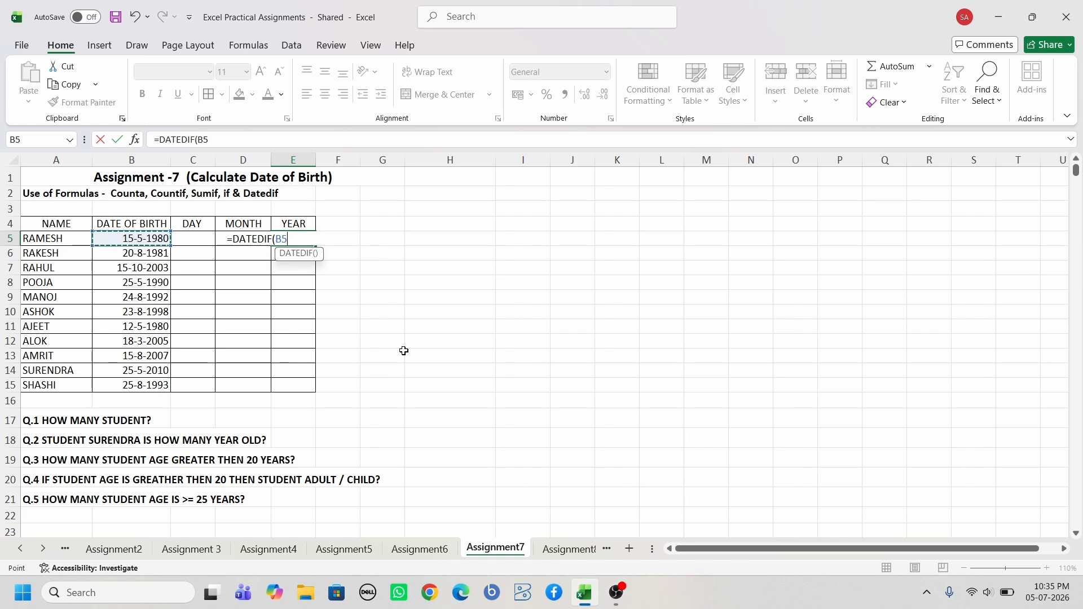
type(",")
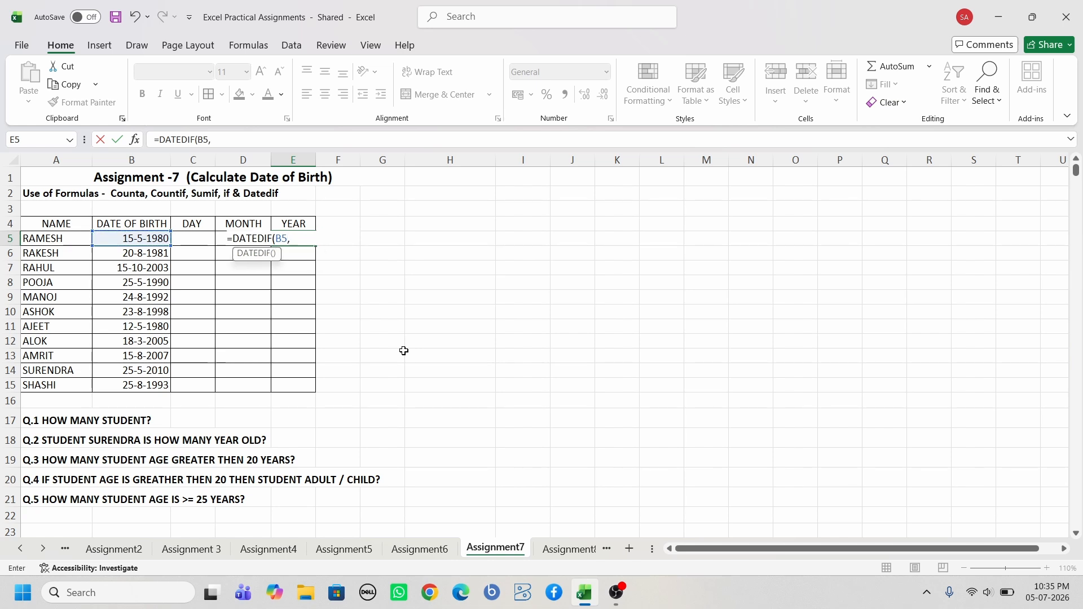
type("TO")
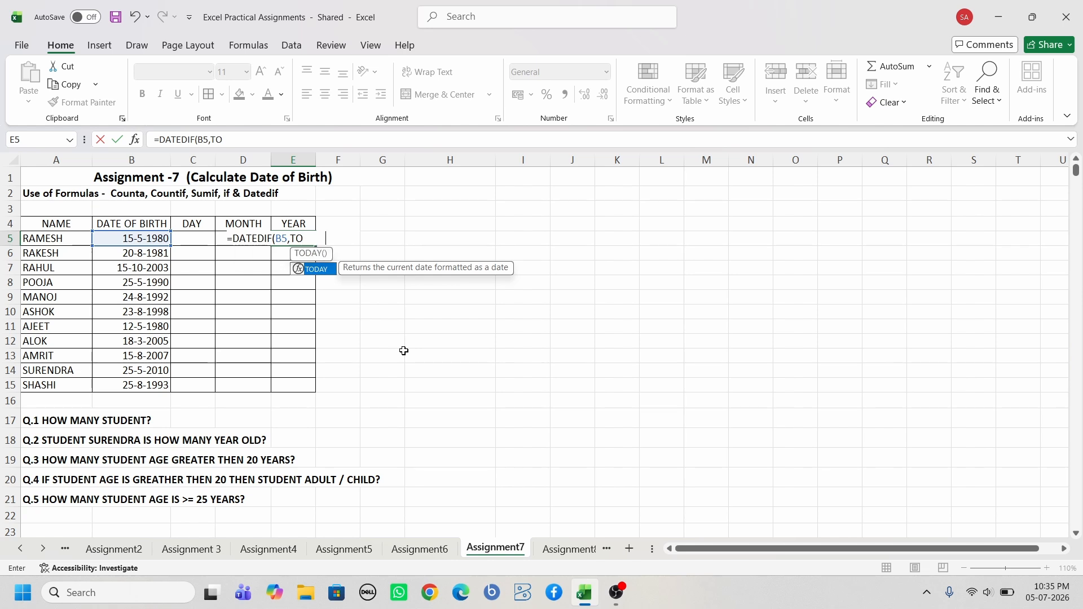
key("Tab")
type(")")
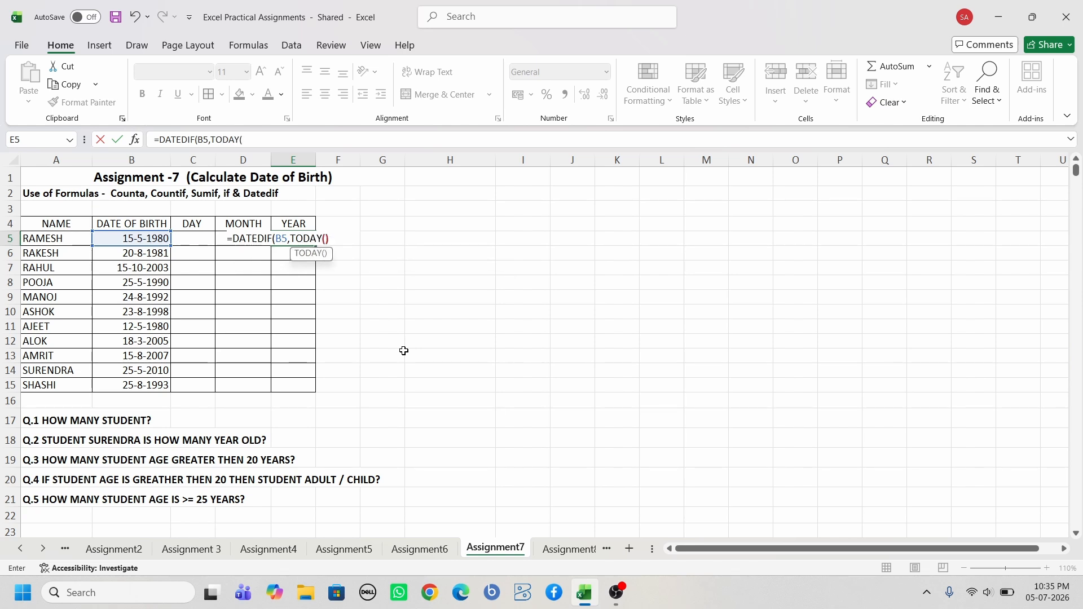
type(",")
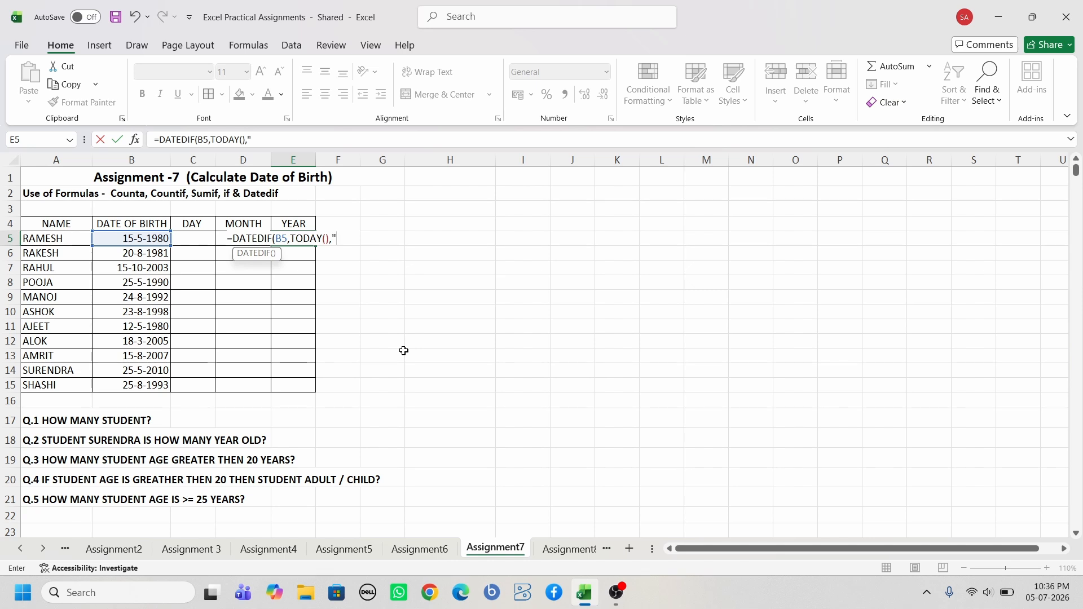
type("\"Y")
type(")")
key("Return")
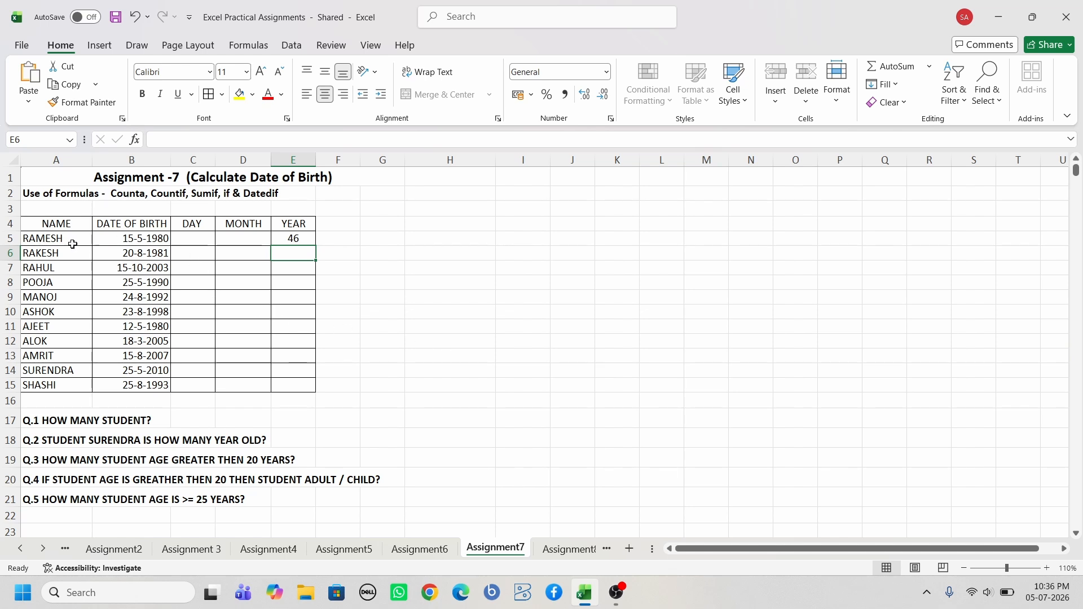
Fill the YEAR formula from E5 down through E15 for all the listed students.
left_click(306, 238)
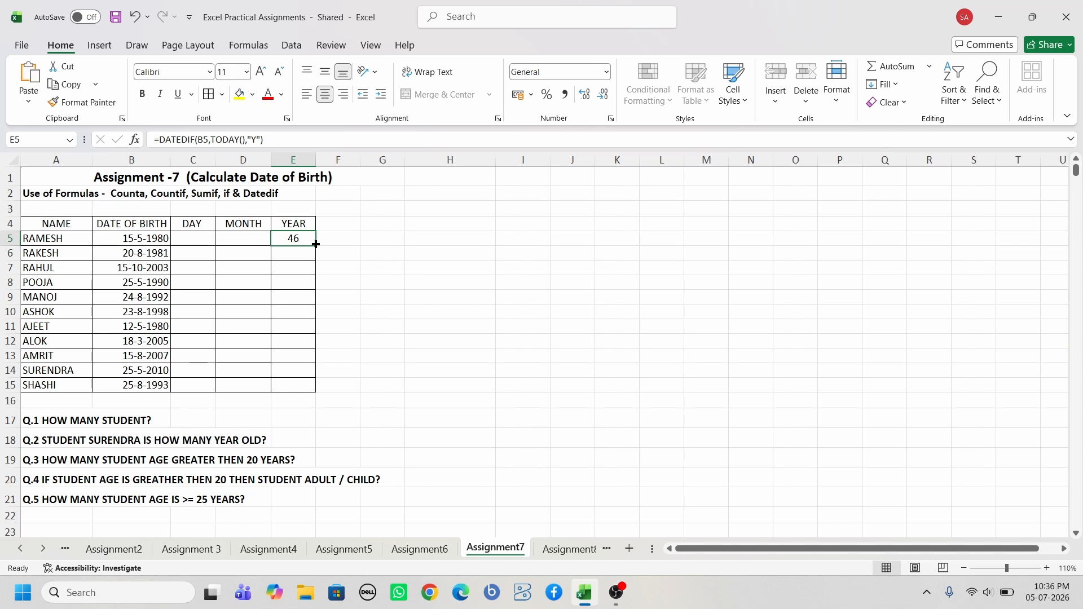
left_click_drag(316, 244, 317, 394)
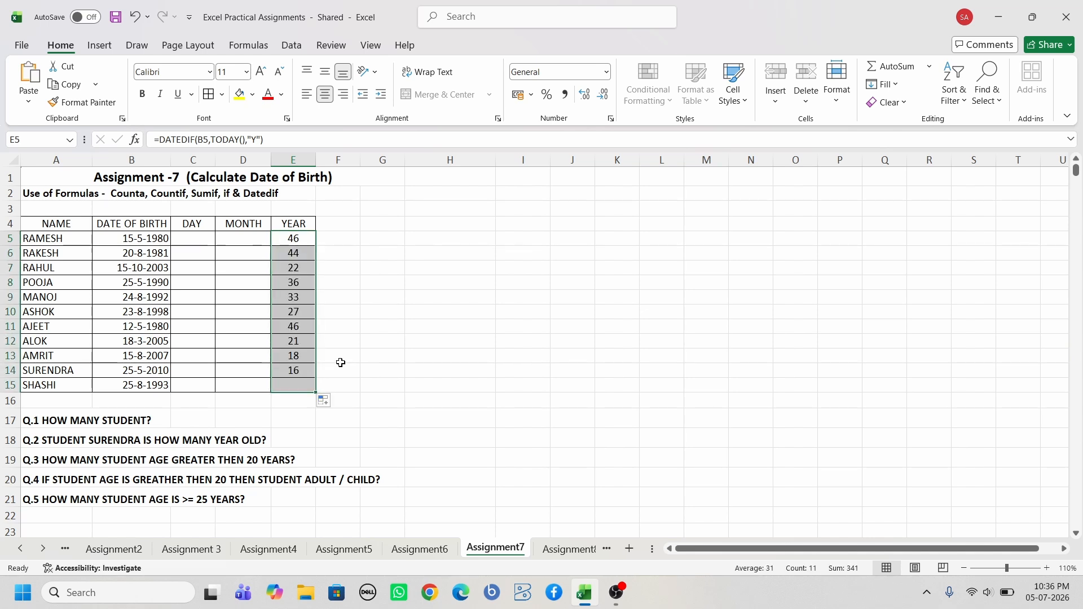
left_click(341, 363)
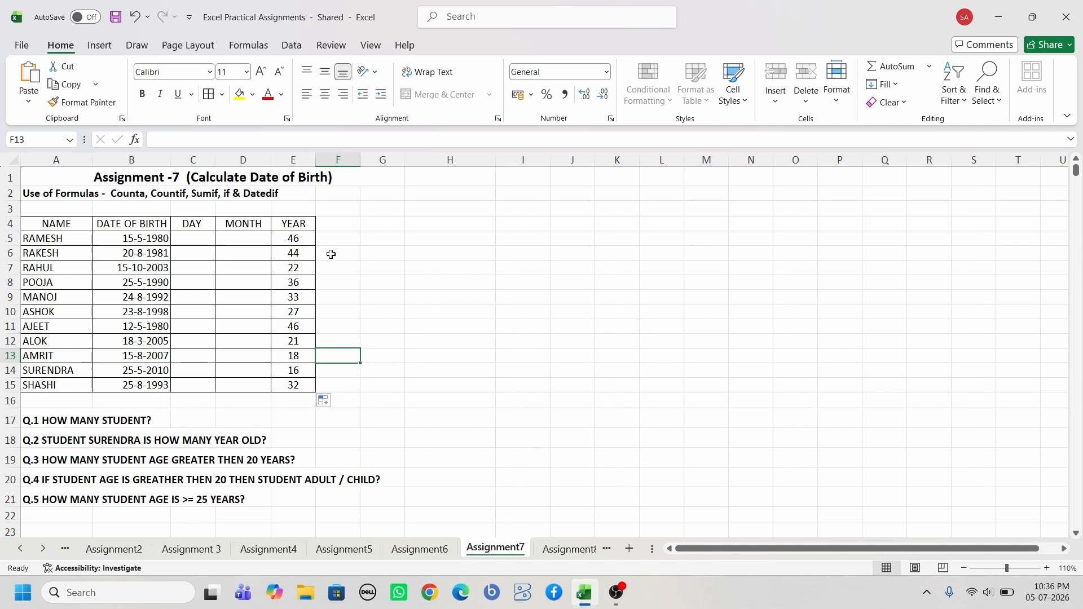
Enter =DATEDIF(B5,TODAY(),"YM") in cell D5 to calculate the remaining months of the first student's age.
left_click(250, 239)
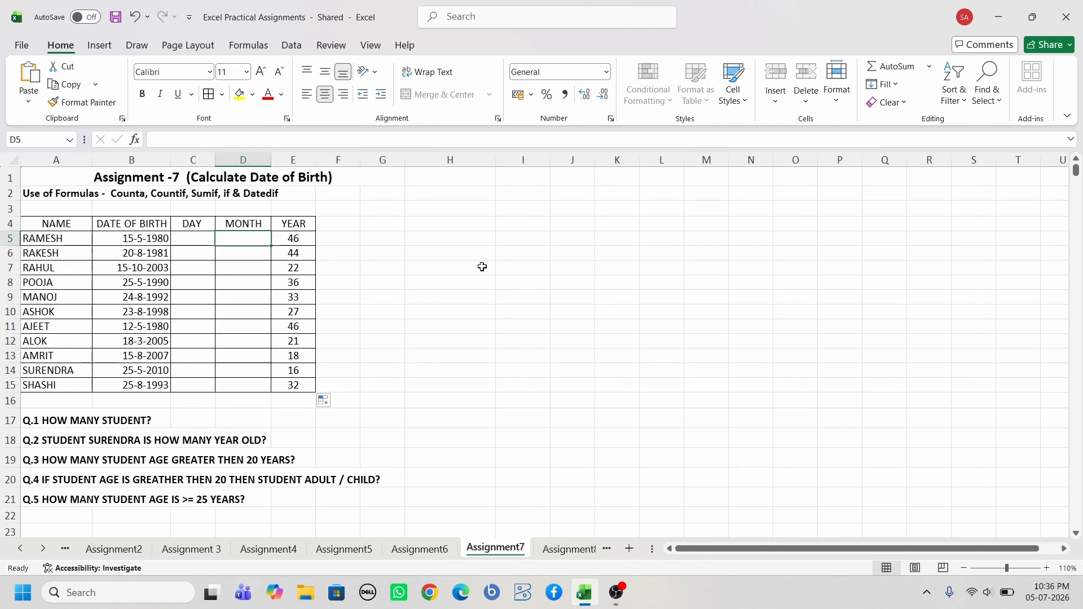
type("=DATED")
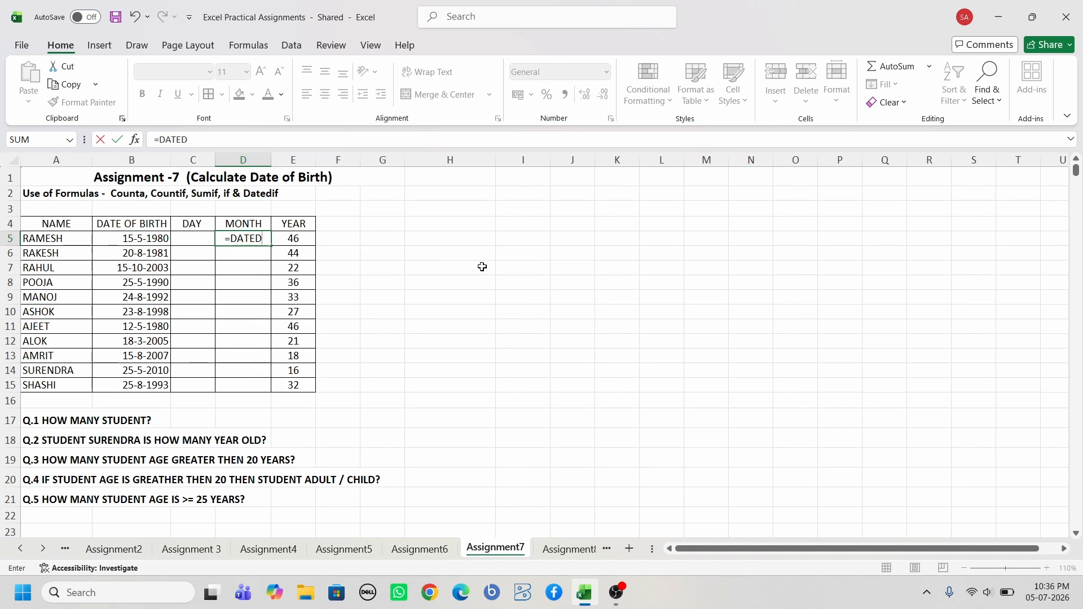
type("IF(")
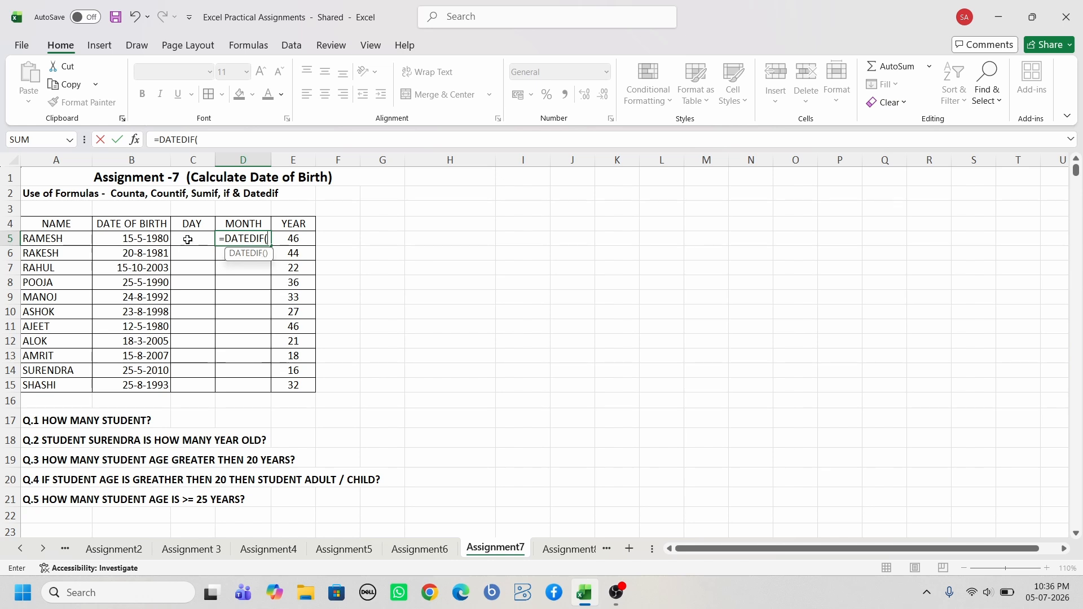
left_click(157, 239)
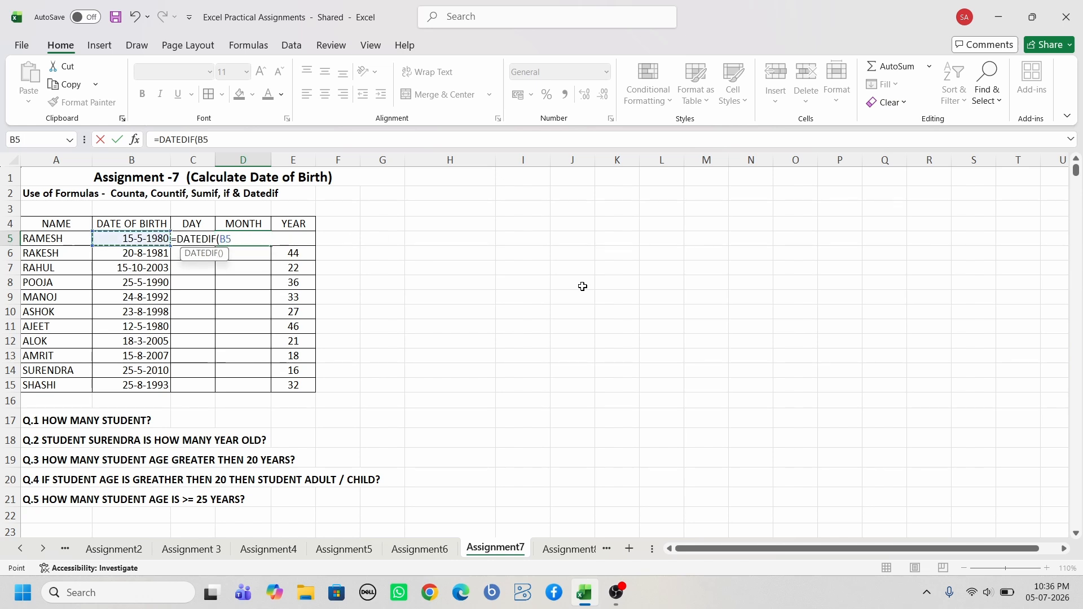
type(",")
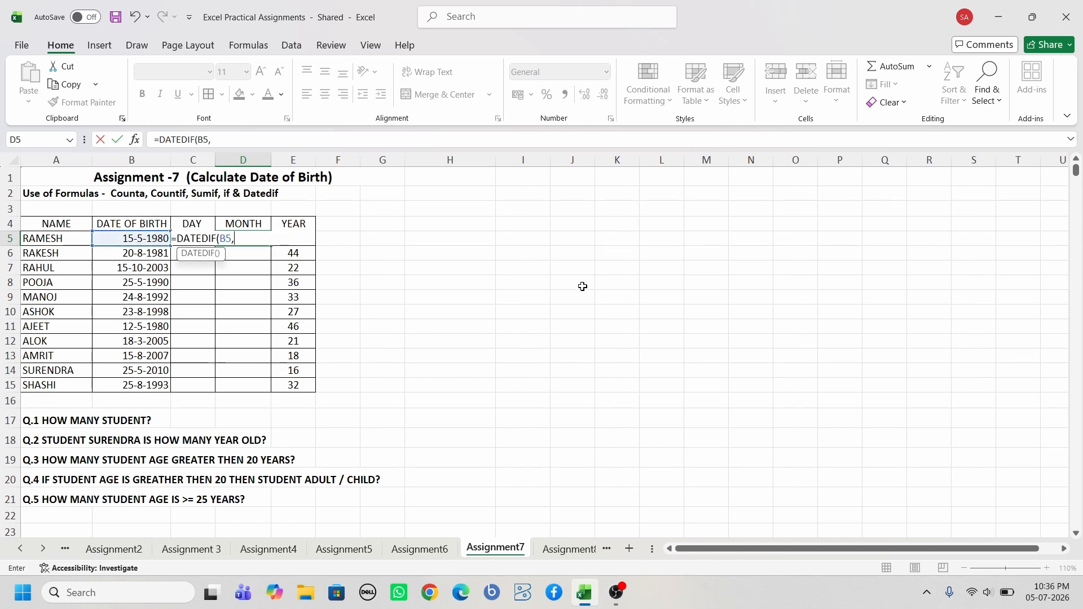
type("T")
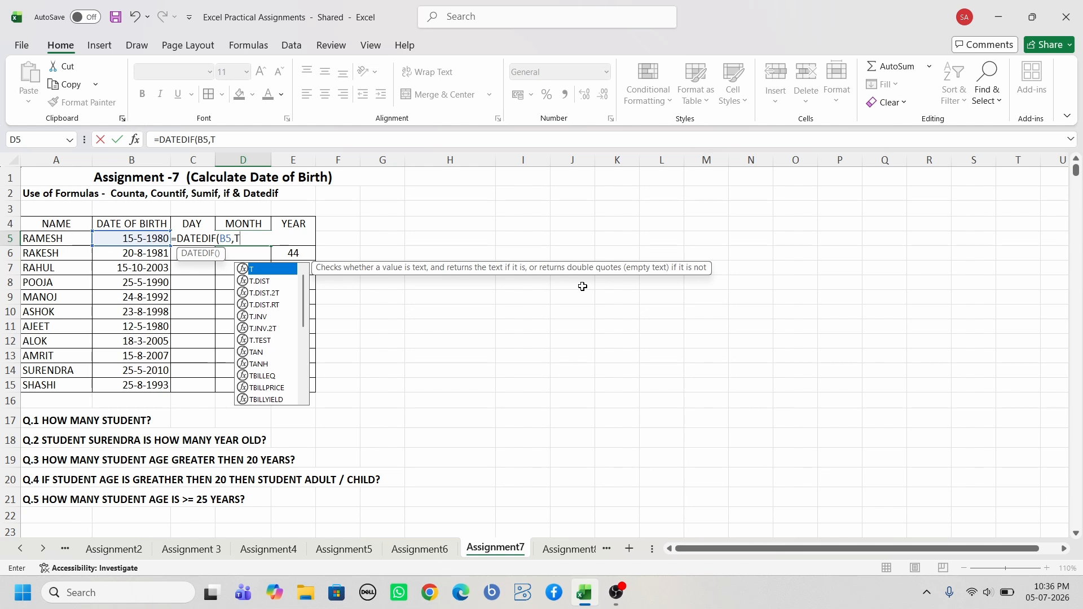
type("ODAY(")
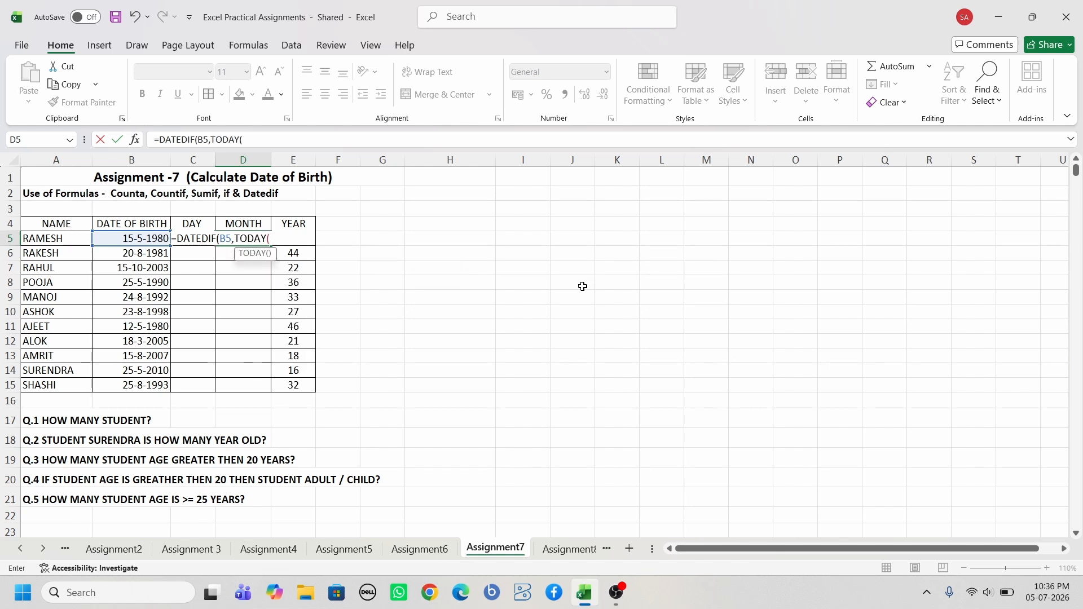
type(")")
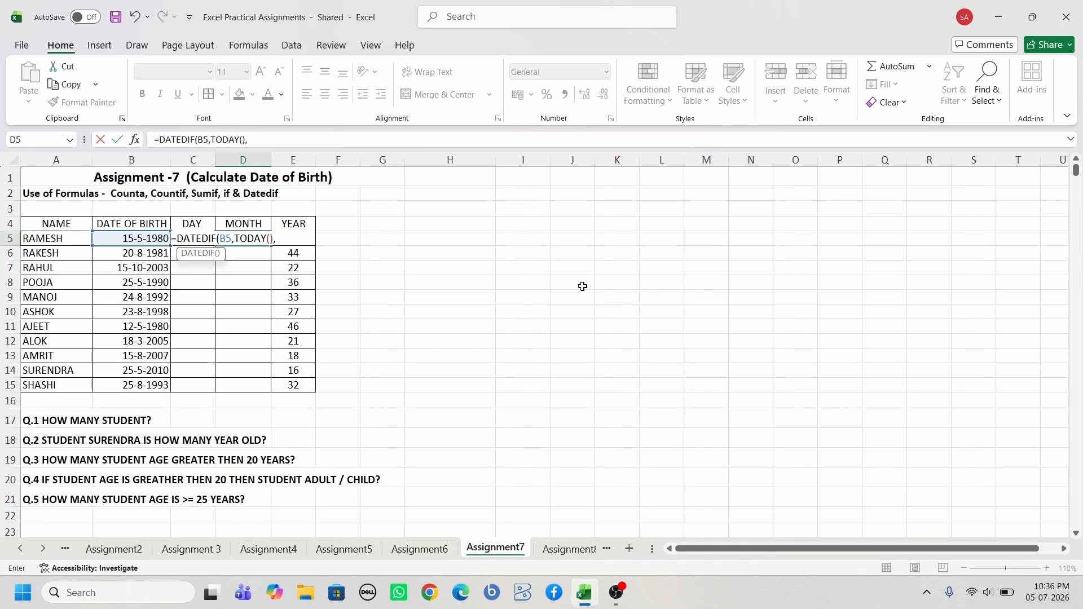
type(",\"YM\")")
key("Return")
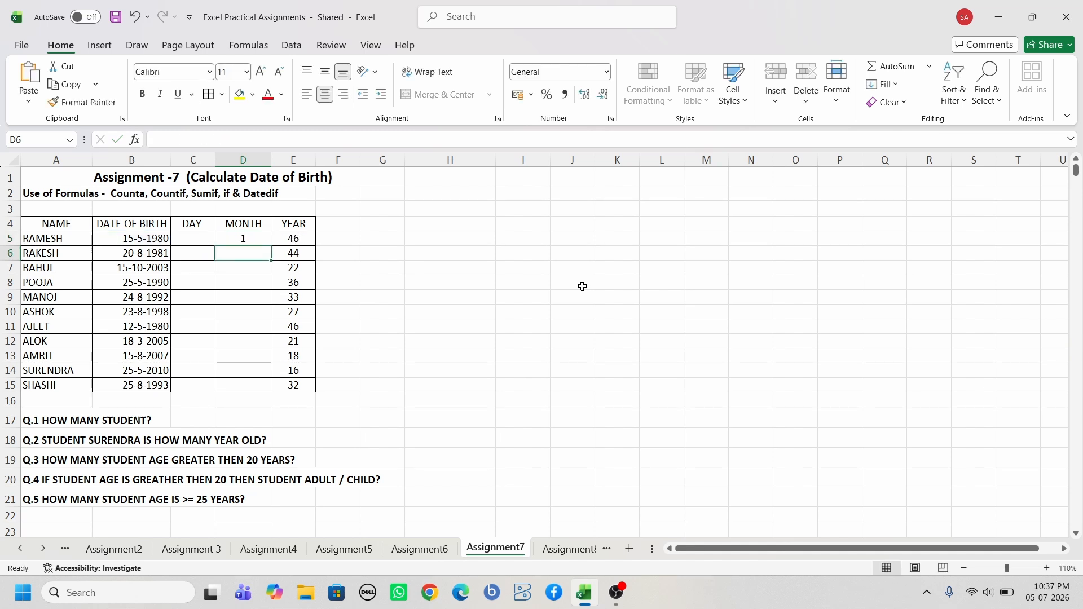
Fill the MONTH formula from D5 down through D15 for all the listed students.
left_click(252, 237)
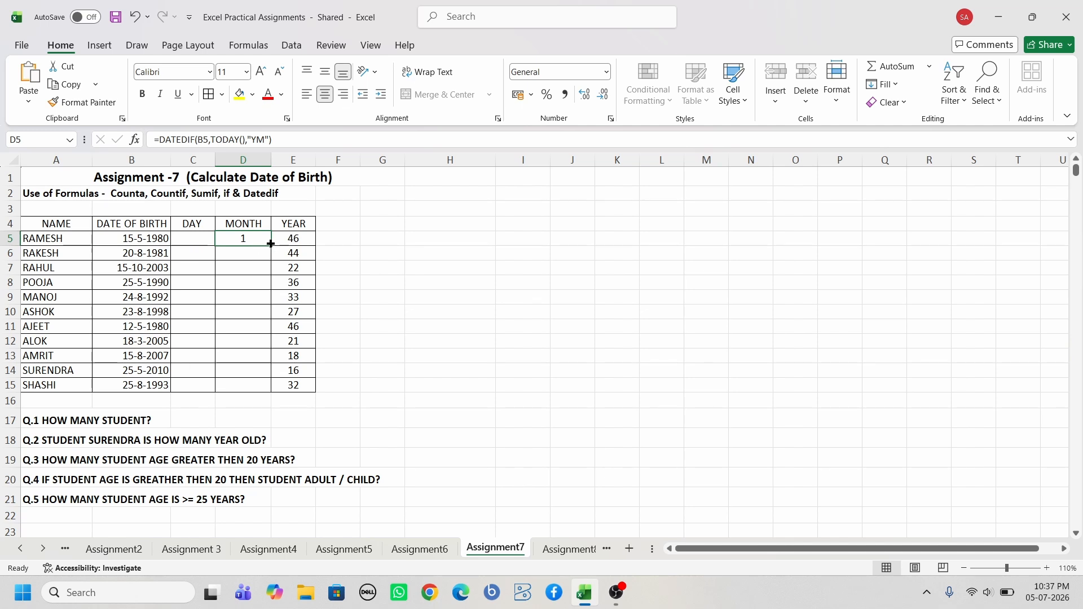
left_click_drag(271, 244, 279, 391)
left_click(382, 327)
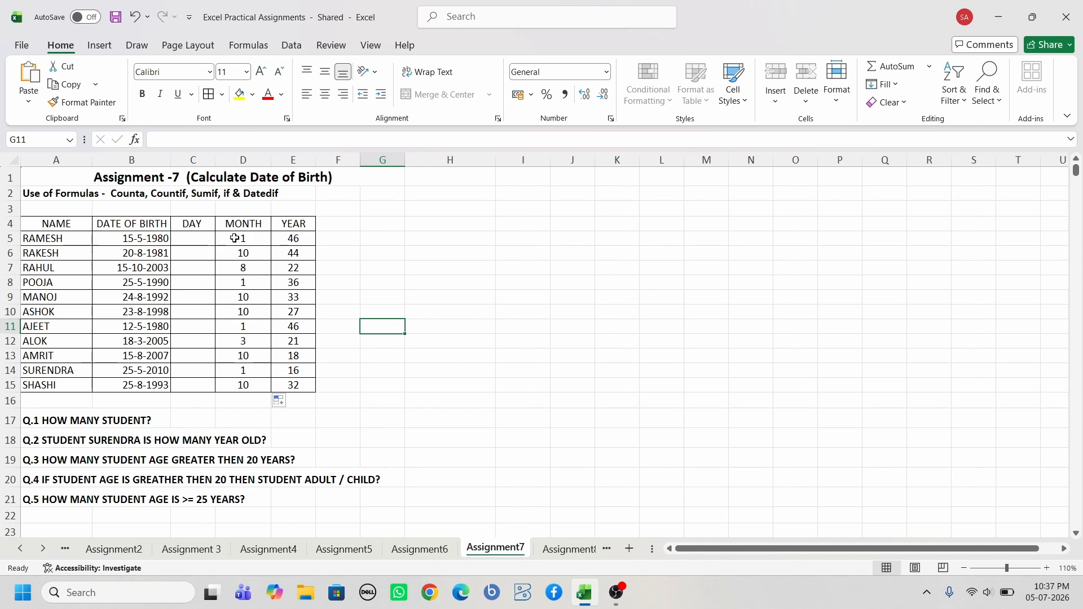
Enter =DATEDIF(B5,TODAY(),"MD") in cell C5 to calculate the remaining days of the first student's age.
left_click(189, 240)
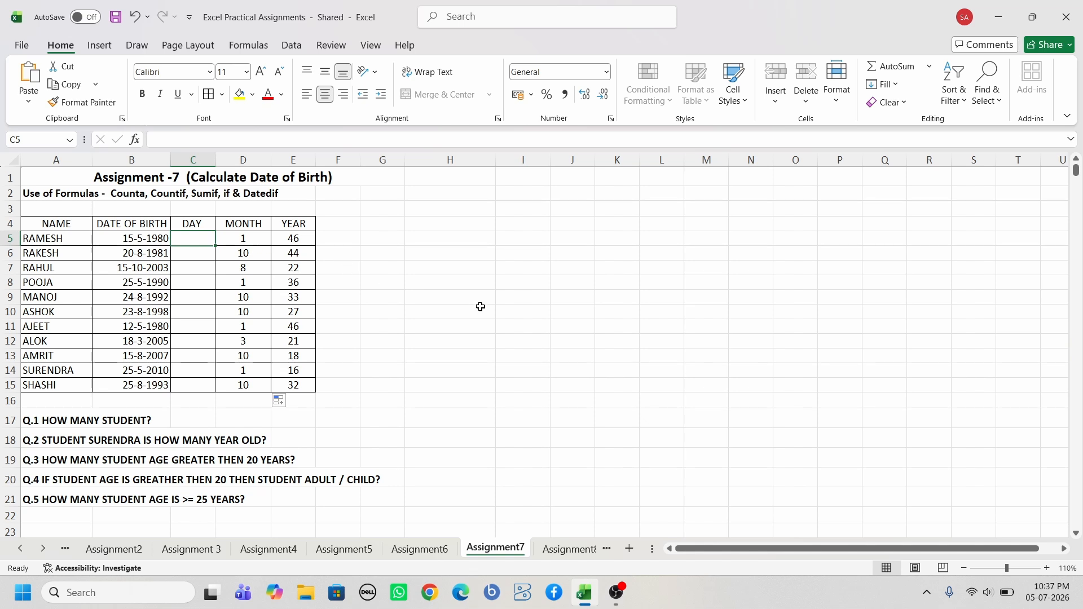
type("=")
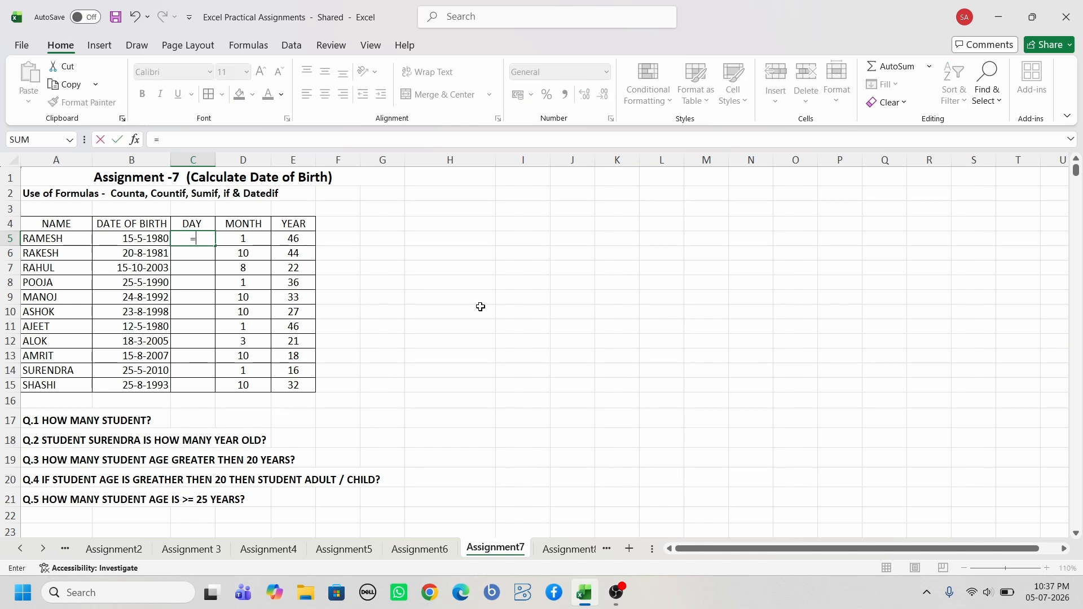
type("DAT")
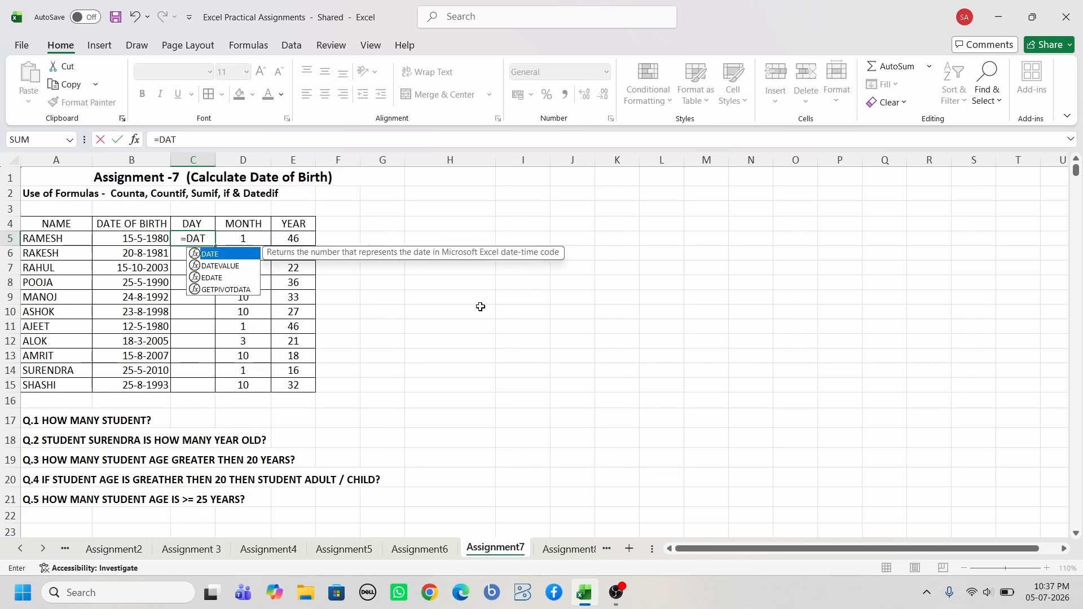
type("EDIF")
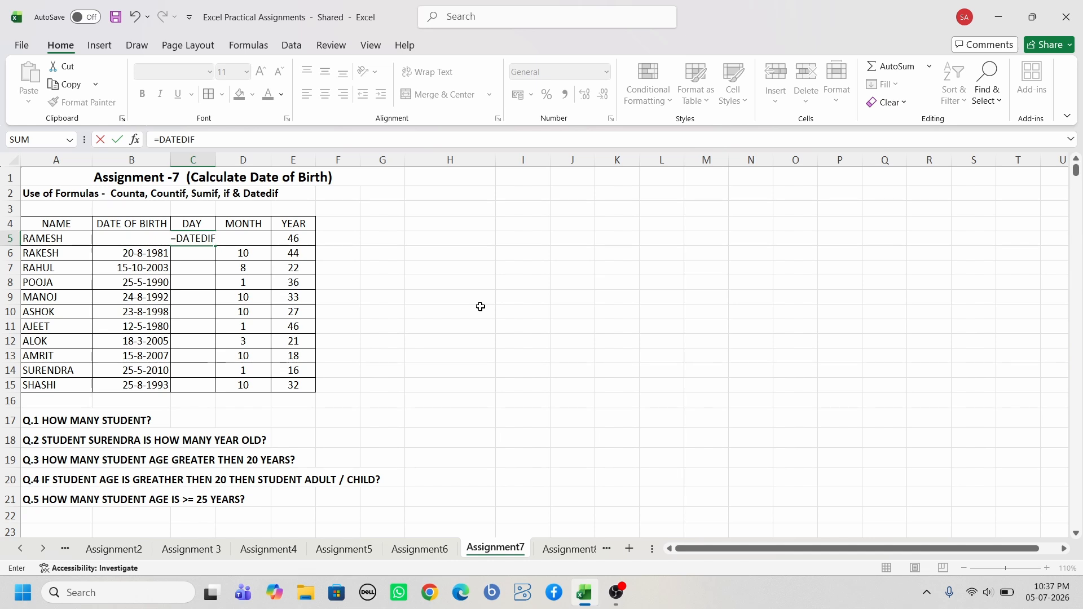
type("(")
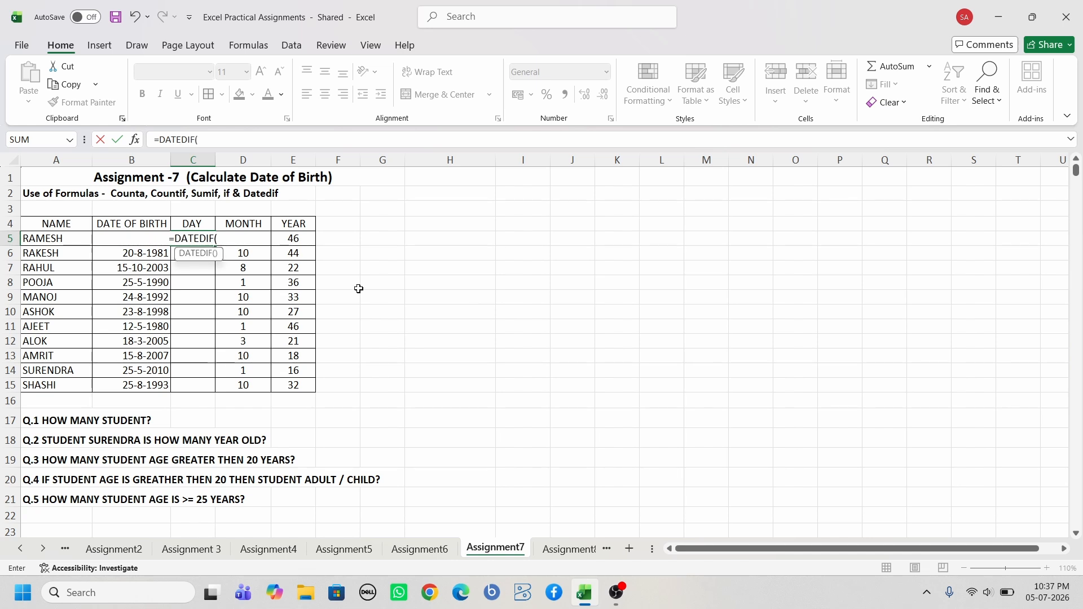
left_click(97, 243)
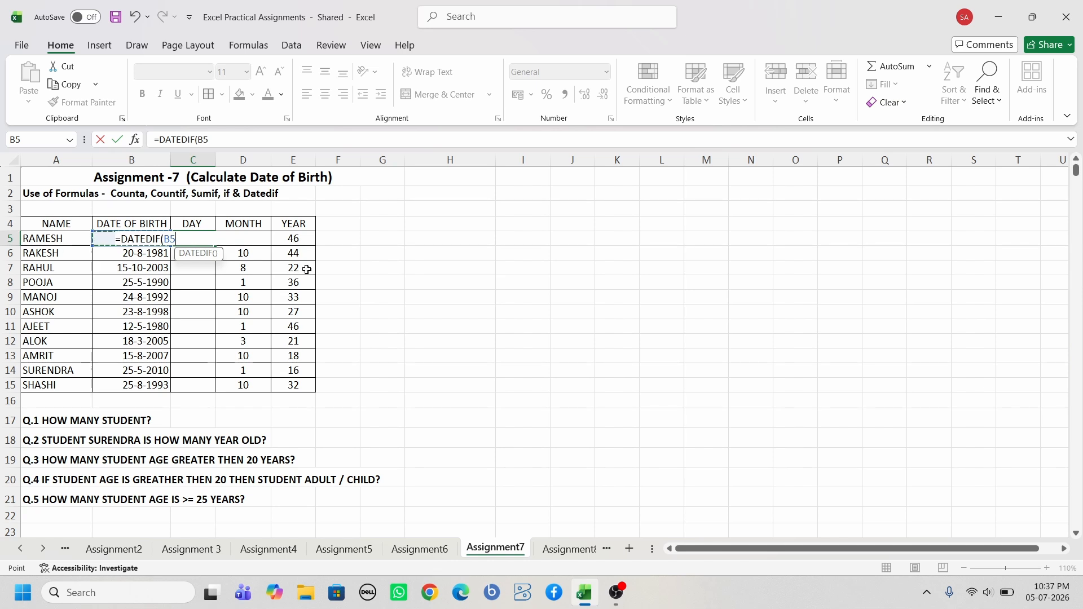
type(",")
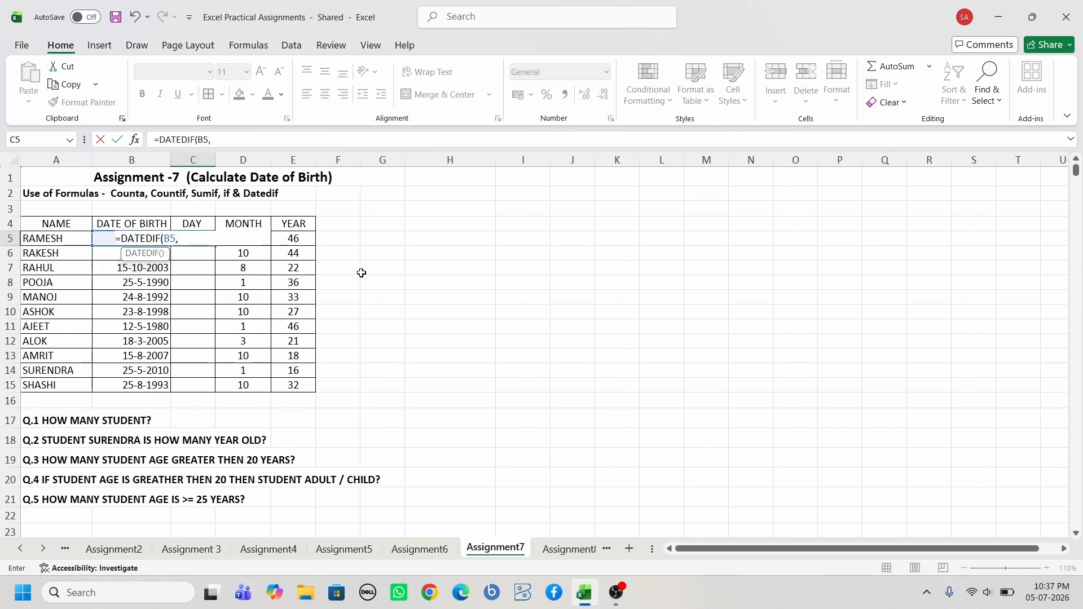
type("TOD")
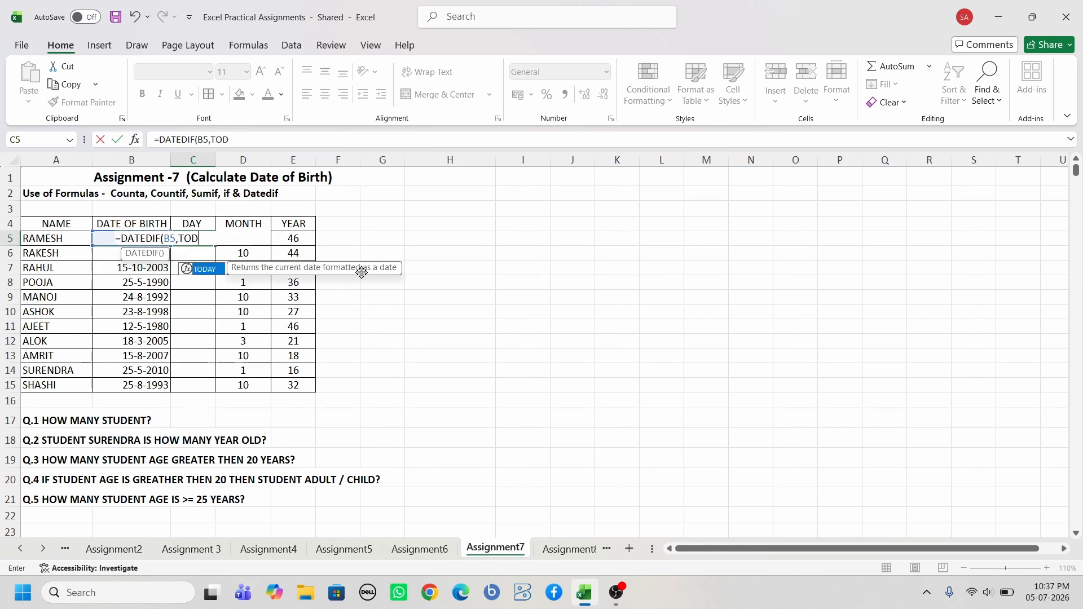
key("Tab")
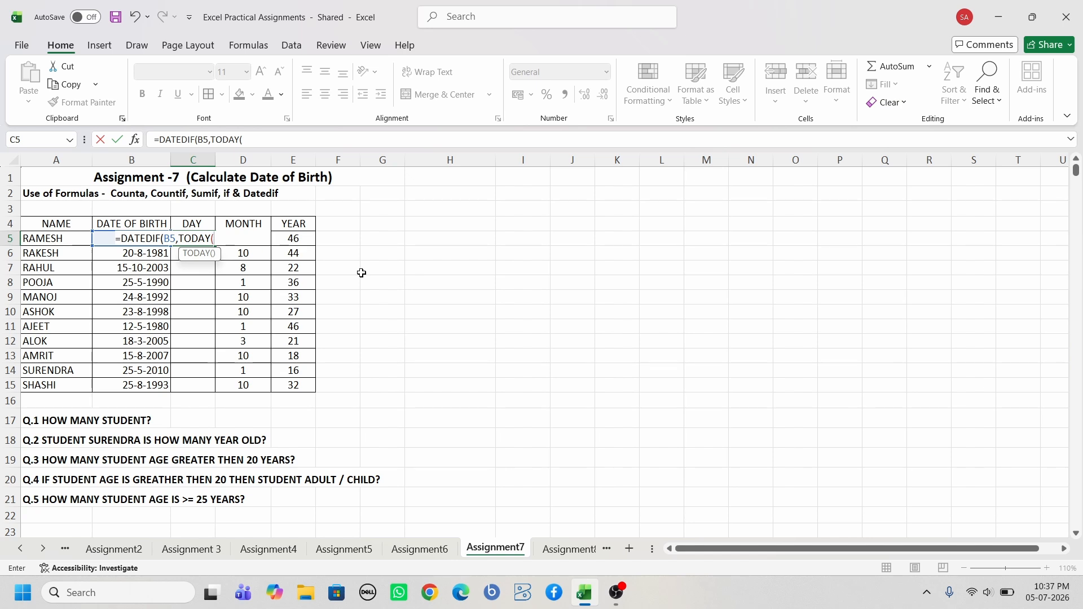
type(")")
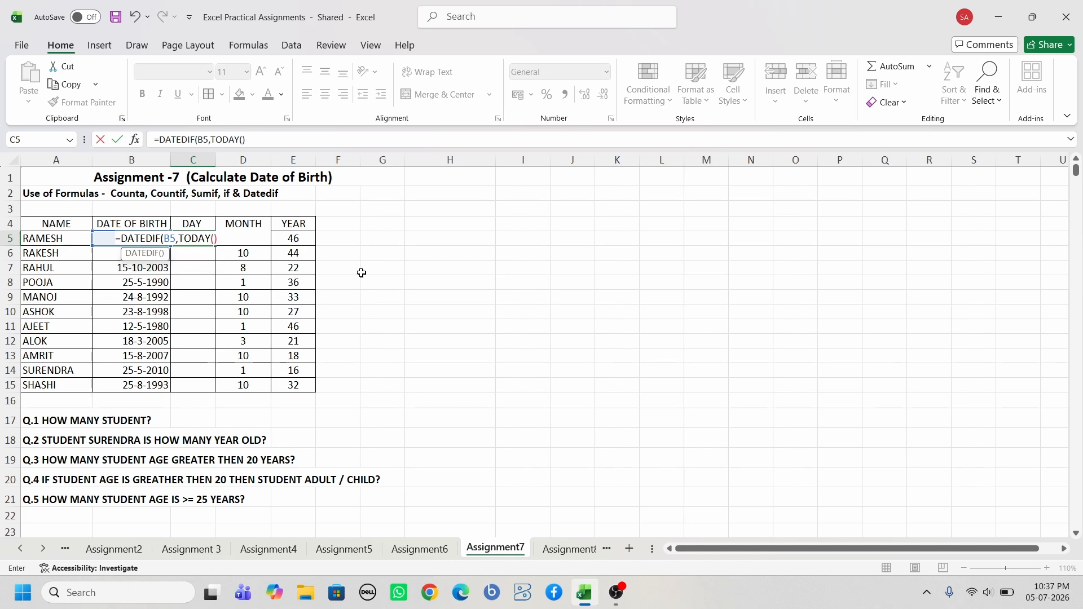
type(",\"")
type("MD\"")
type(")")
key("Return")
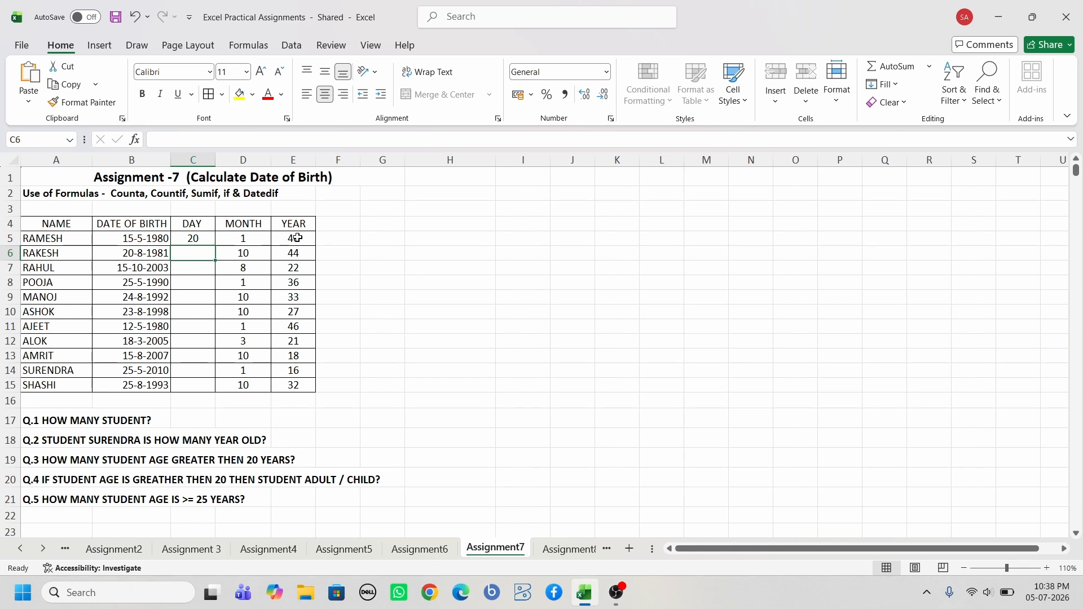
Fill the DAY formula from C5 down through C15 for all the listed students.
left_click(194, 239)
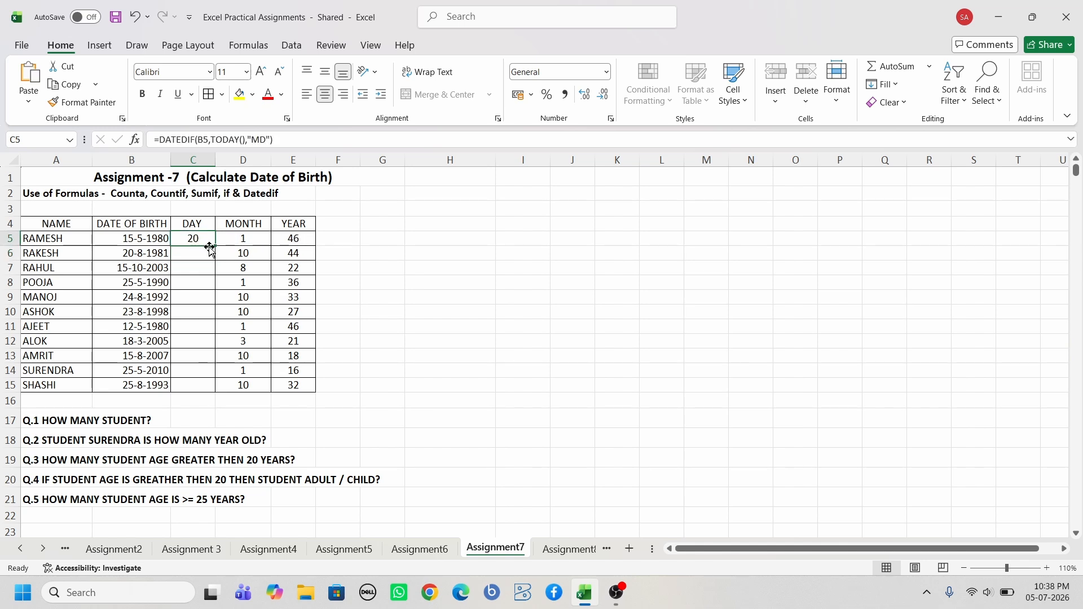
left_click_drag(214, 245, 225, 394)
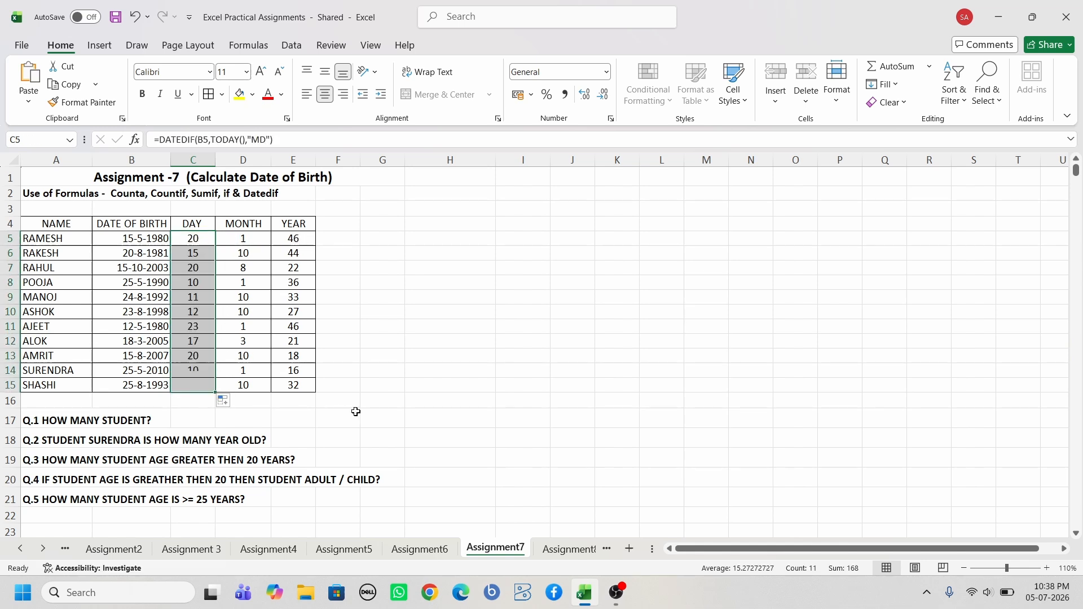
left_click(406, 413)
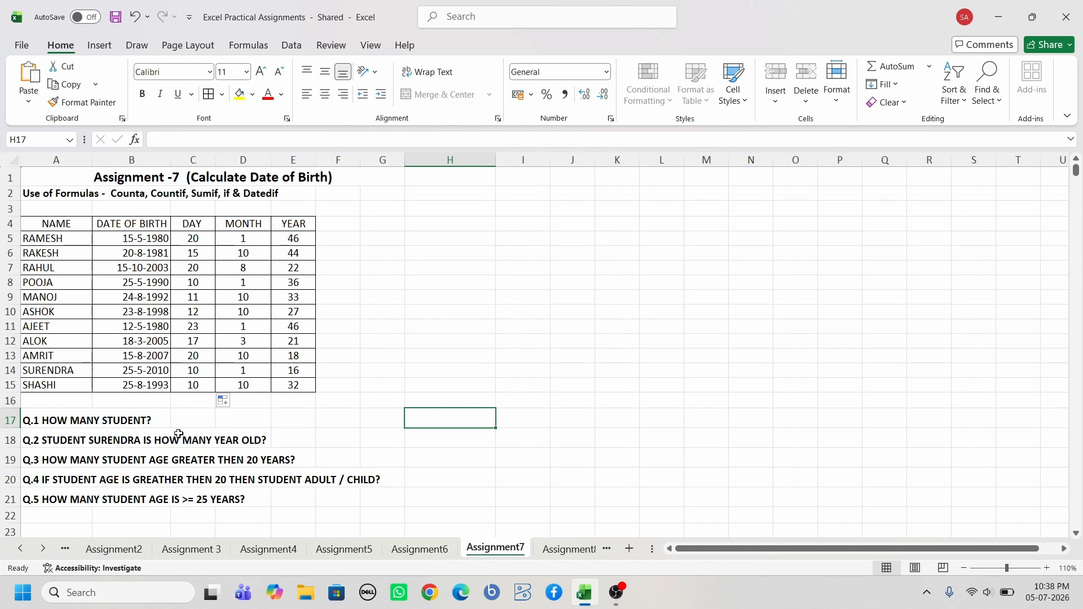
Answer Q.1 in cell G17 by counting the student names with =COUNTA(A5:A15).
left_click(368, 421)
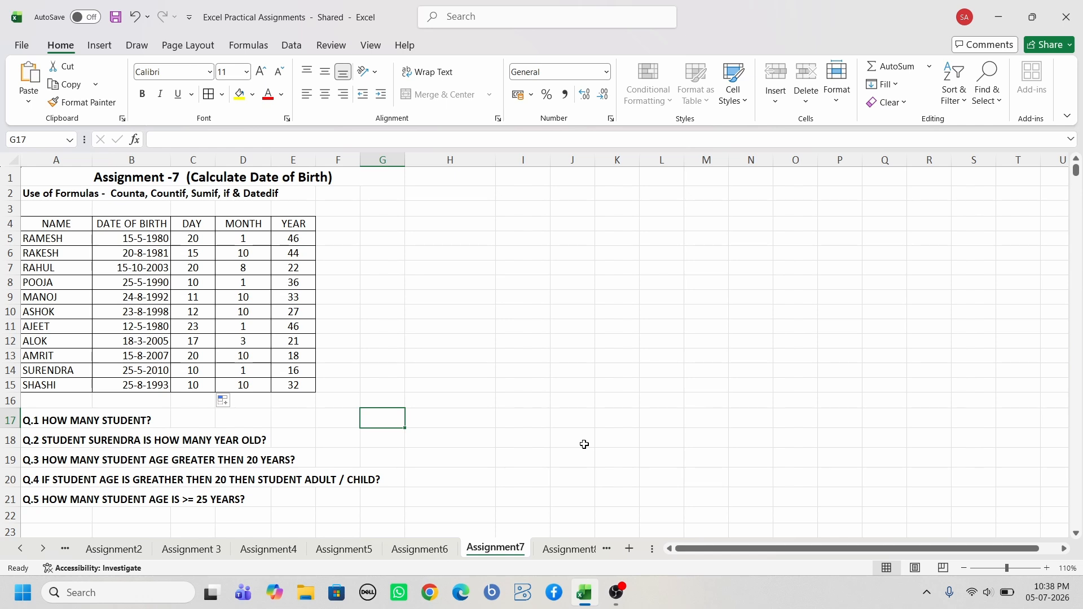
type("=")
type("COUNT")
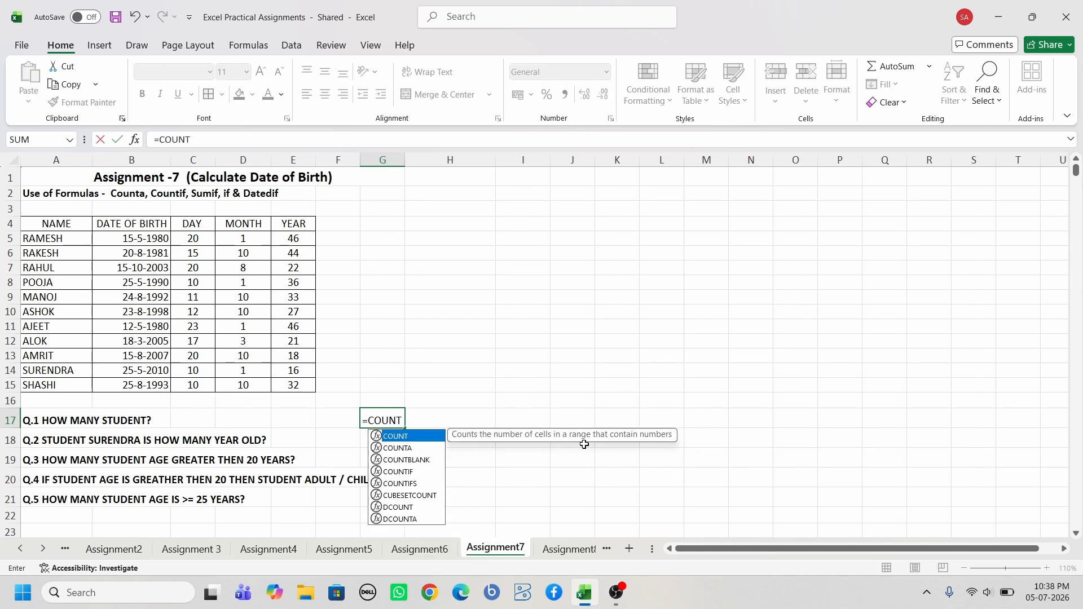
key("Down")
key("Tab")
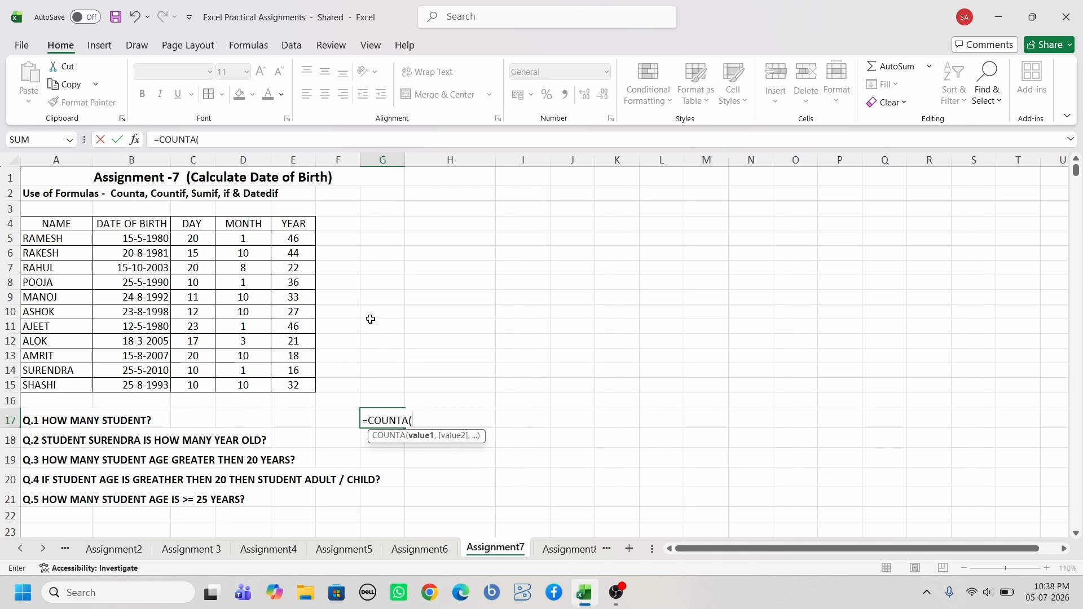
left_click_drag(39, 238, 51, 386)
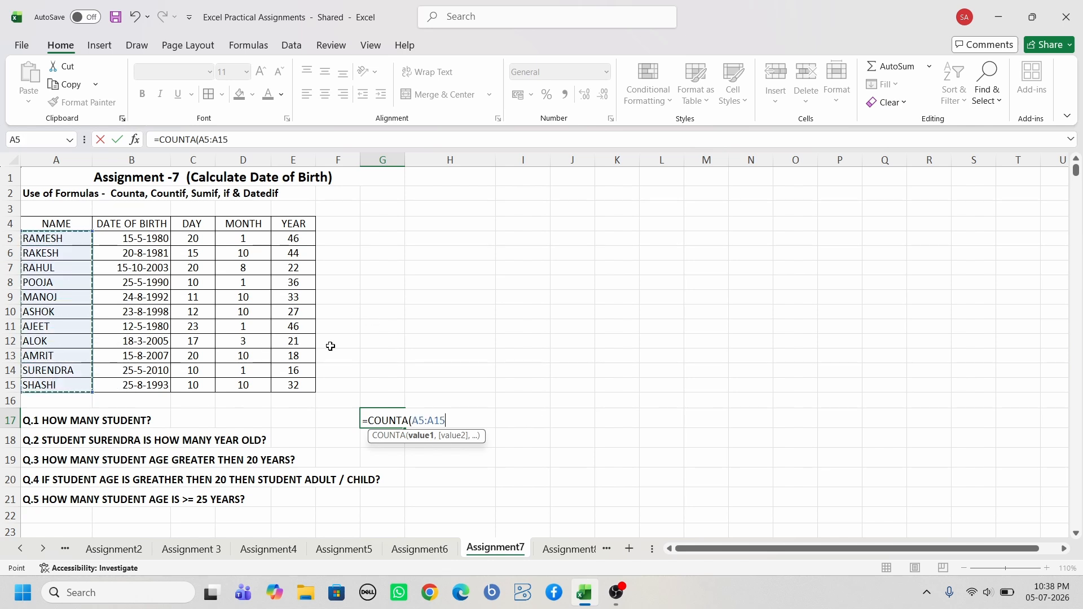
key("Return")
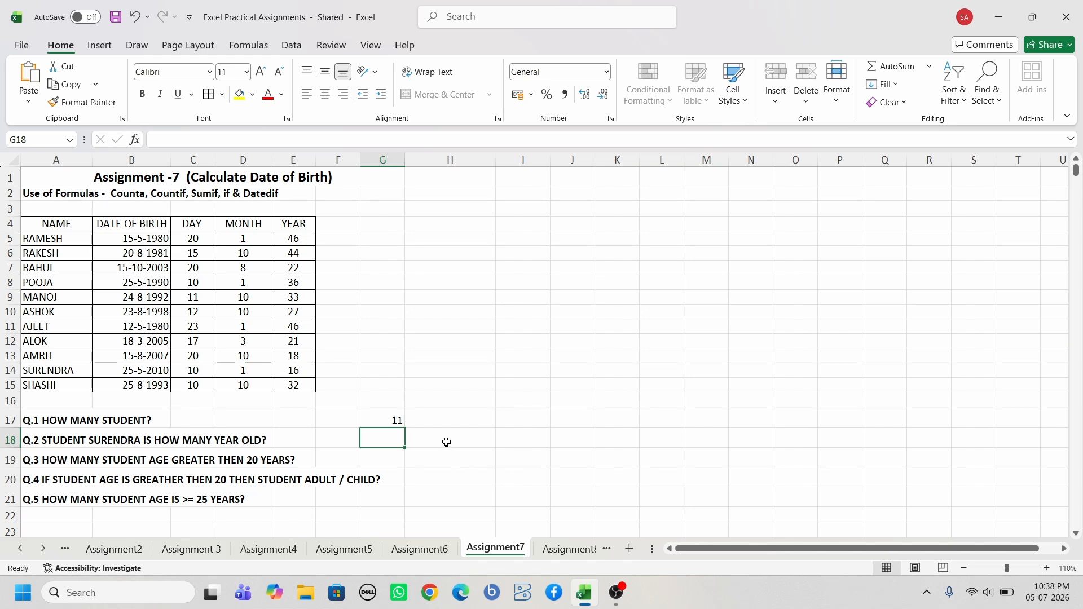
Answer Q.2 in cell G18 with =SUMIF(A5:A15,A14,E5:E15) to return the named student's age in years.
left_click(446, 442)
left_click(398, 443)
type("=")
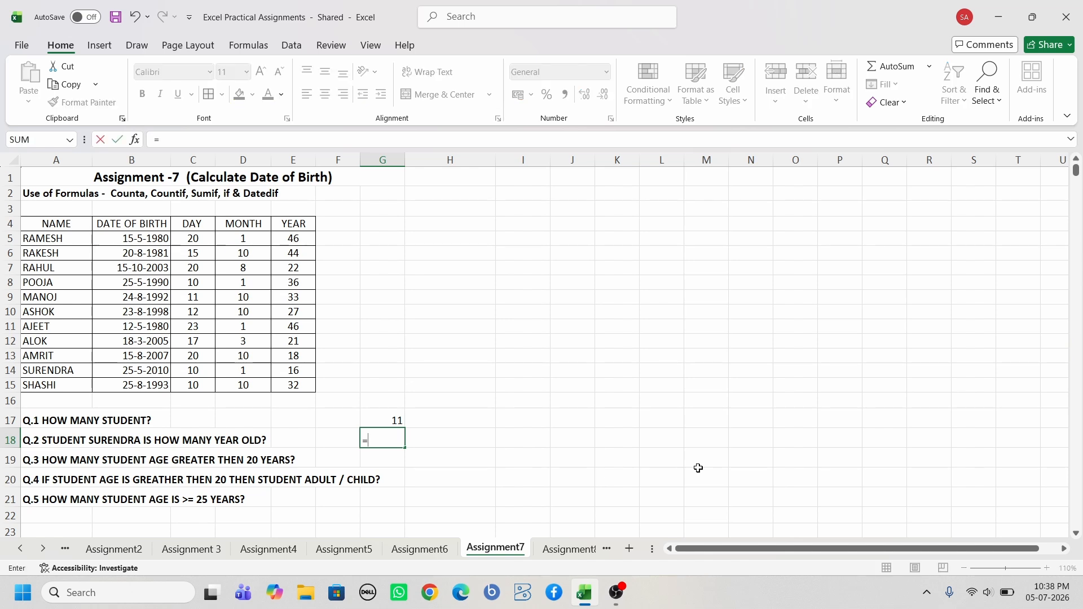
type("SUMIF")
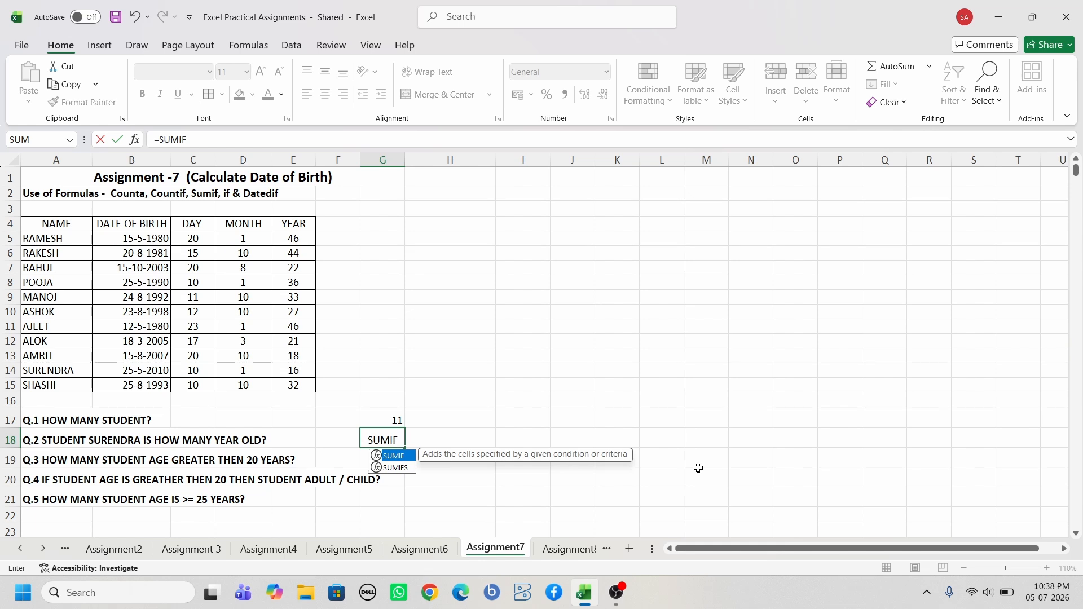
type("(")
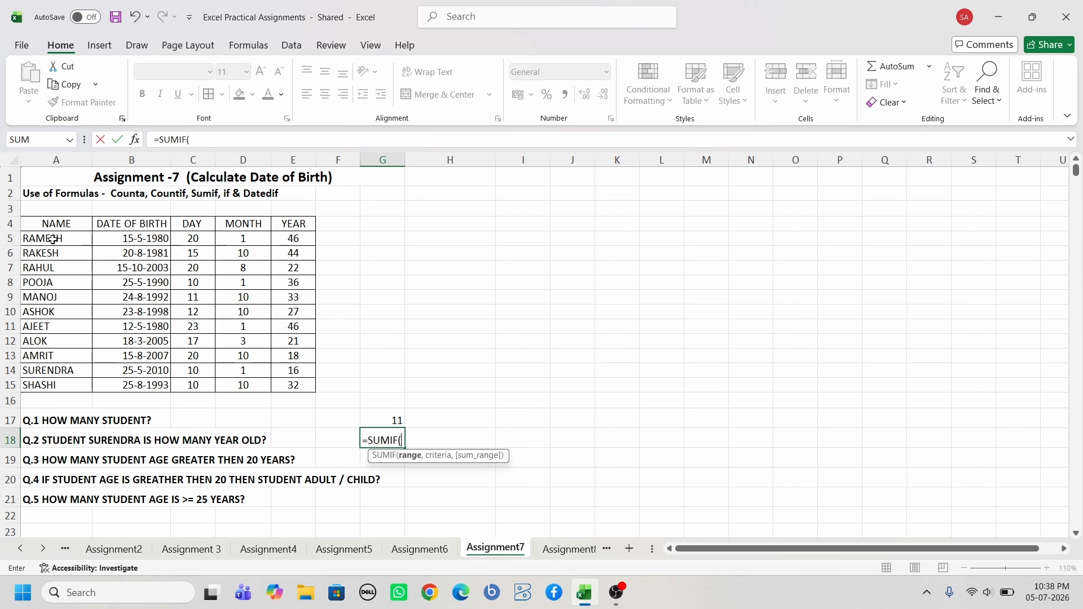
left_click_drag(53, 240, 63, 386)
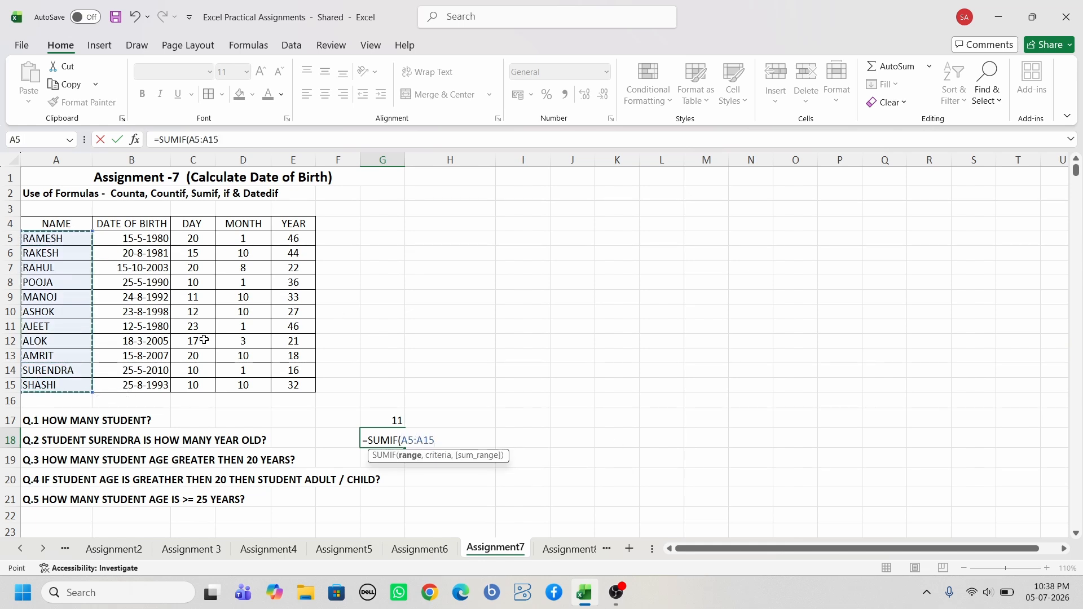
type(",")
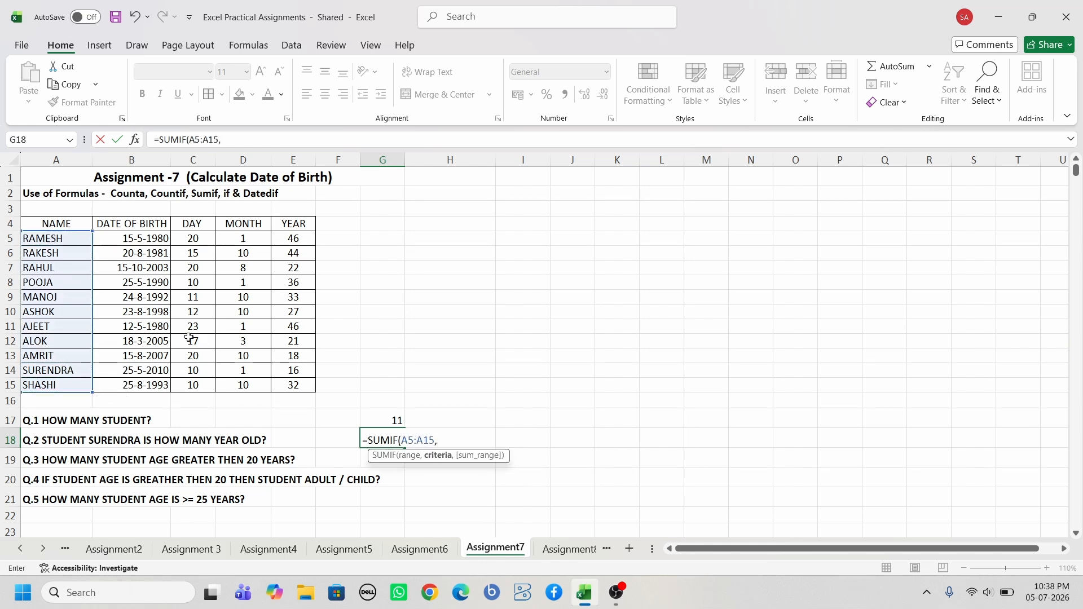
left_click(70, 371)
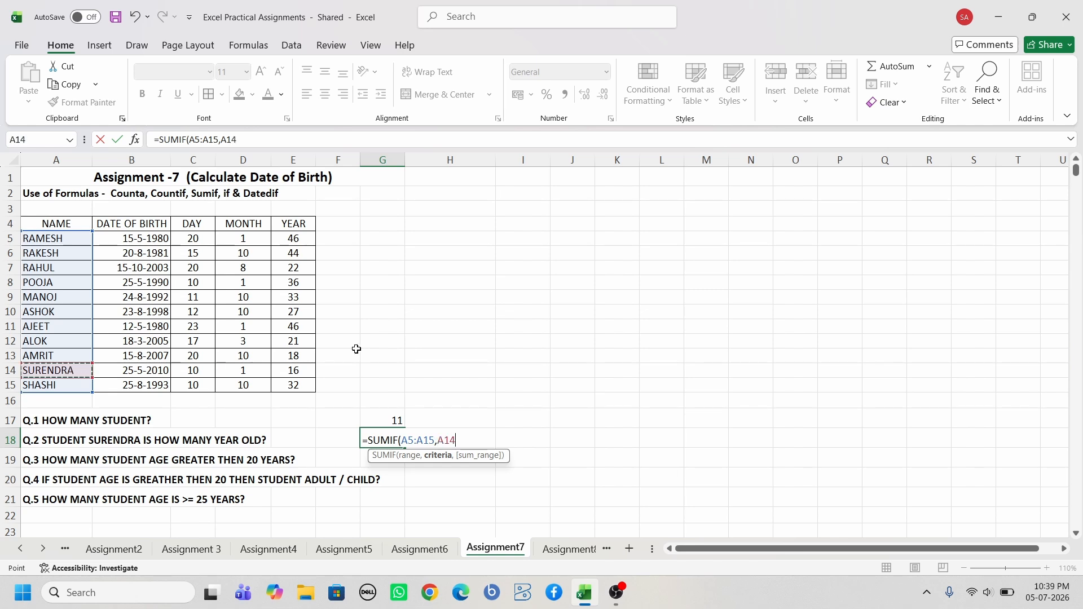
type(",")
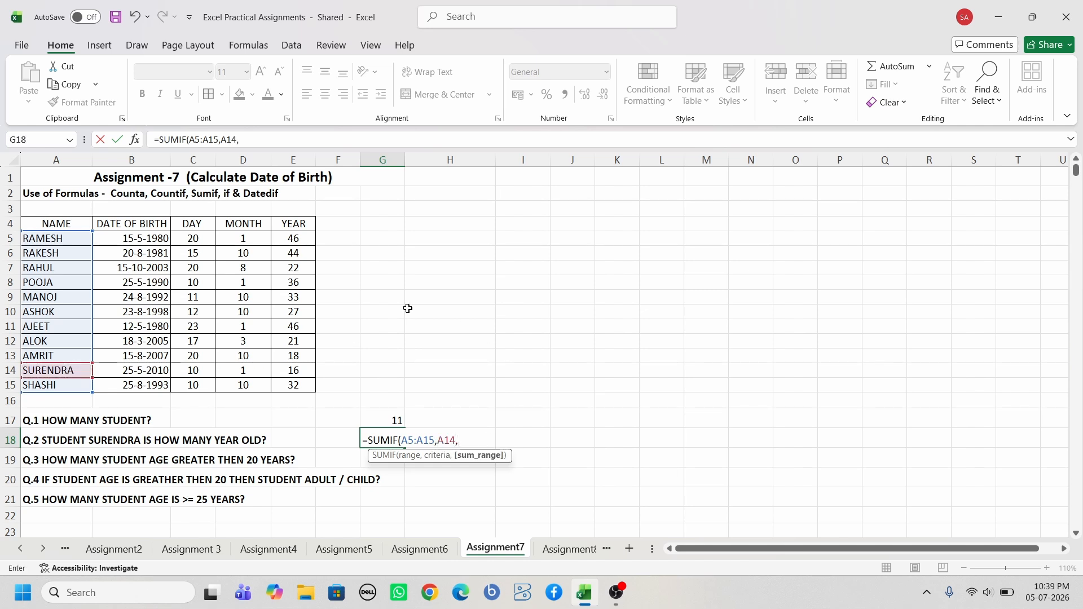
left_click_drag(294, 239, 295, 385)
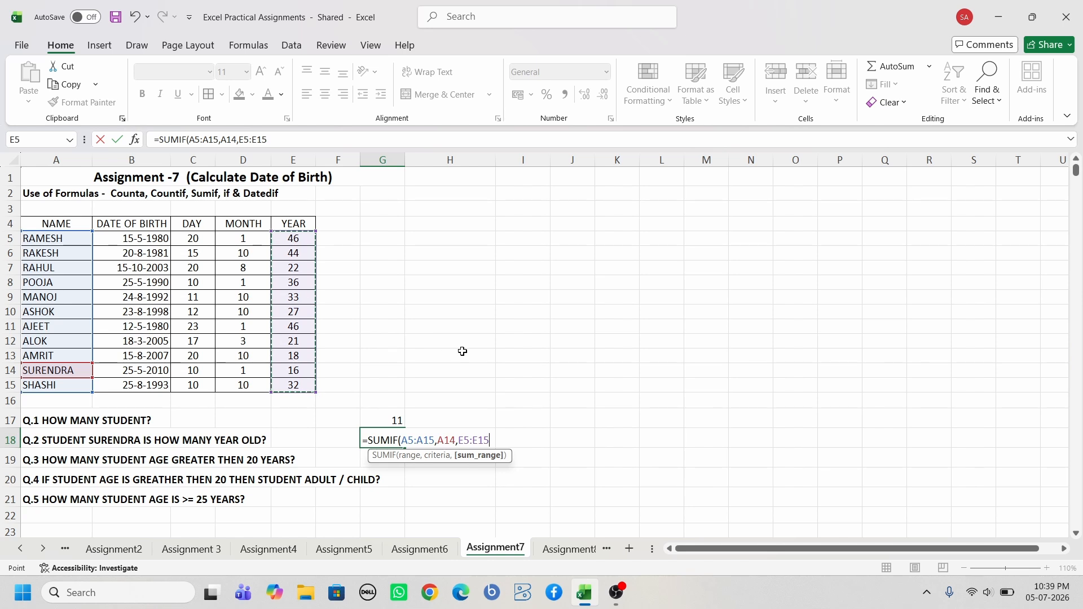
key("Return")
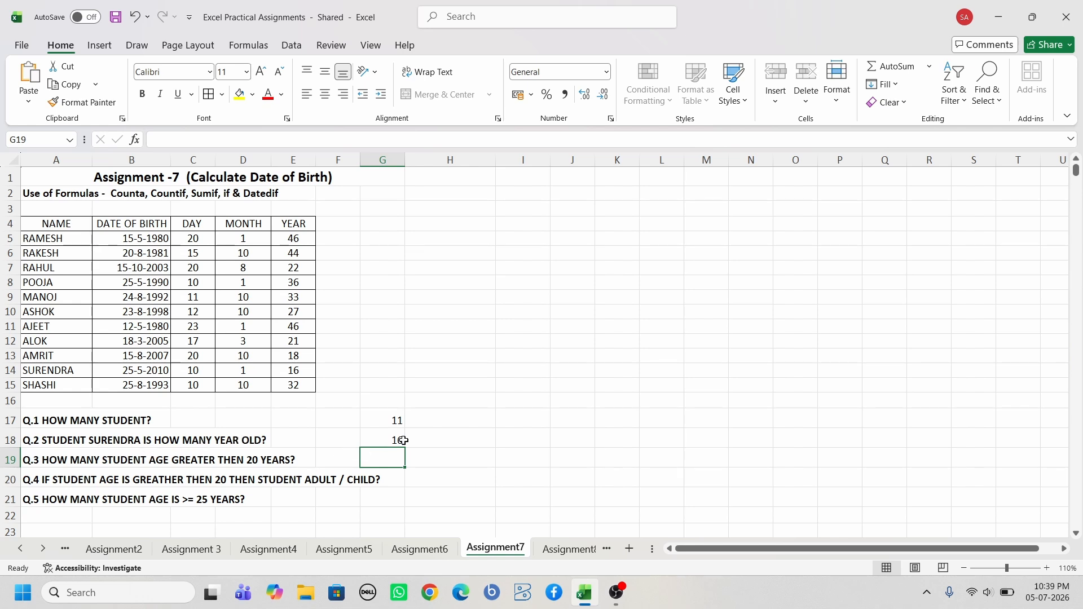
Enter =VLOOKUP(A14,A5:E15,5,0) in cell H18 as an alternative way to answer Q.2.
left_click(450, 440)
type("=")
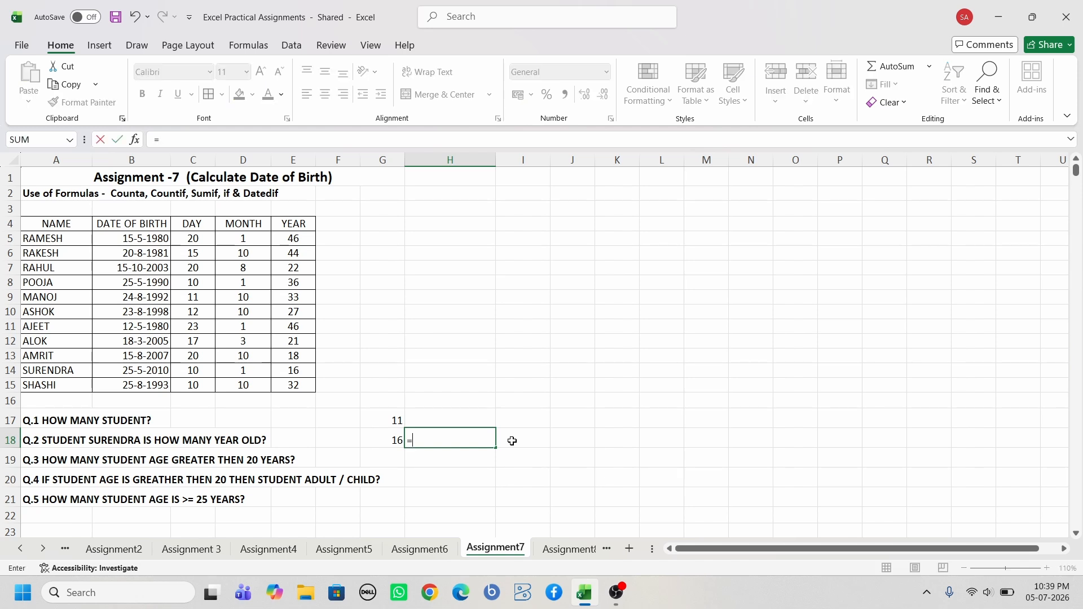
type("VLOO")
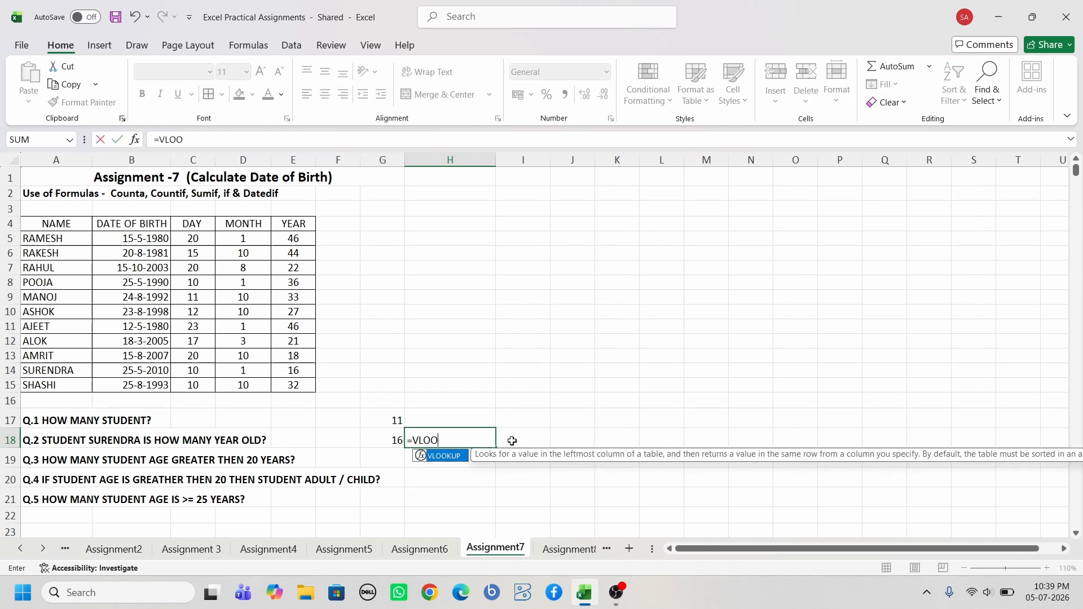
key("Tab")
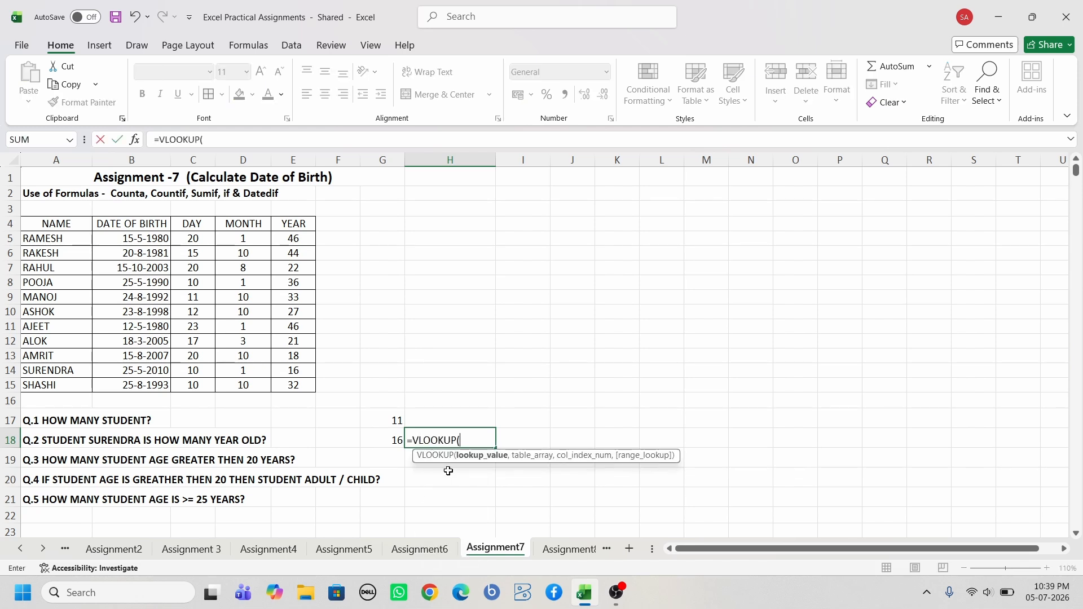
left_click(51, 370)
type(",")
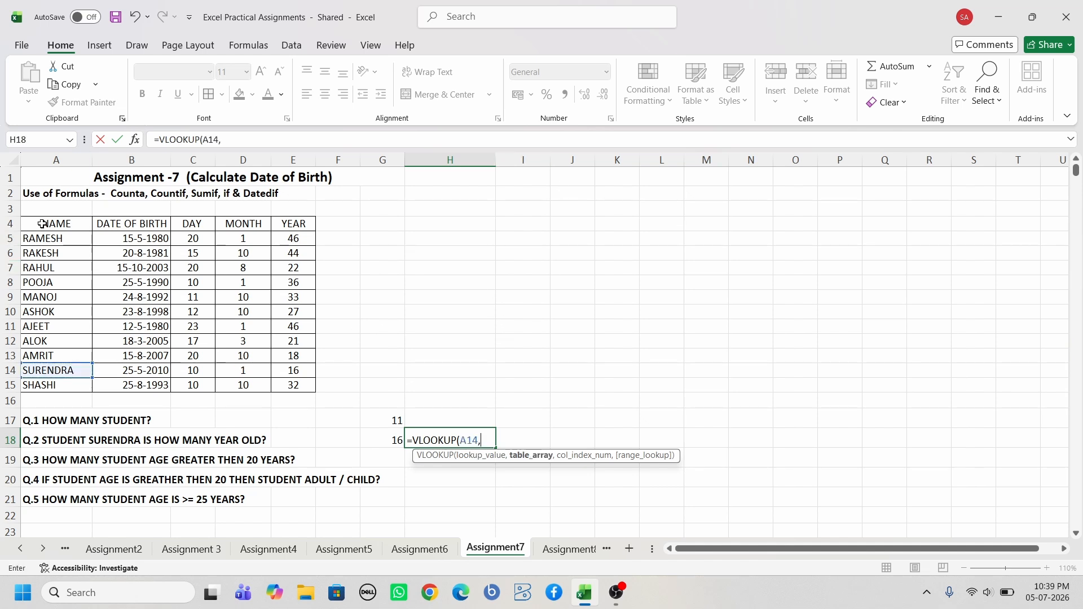
left_click_drag(33, 237, 284, 381)
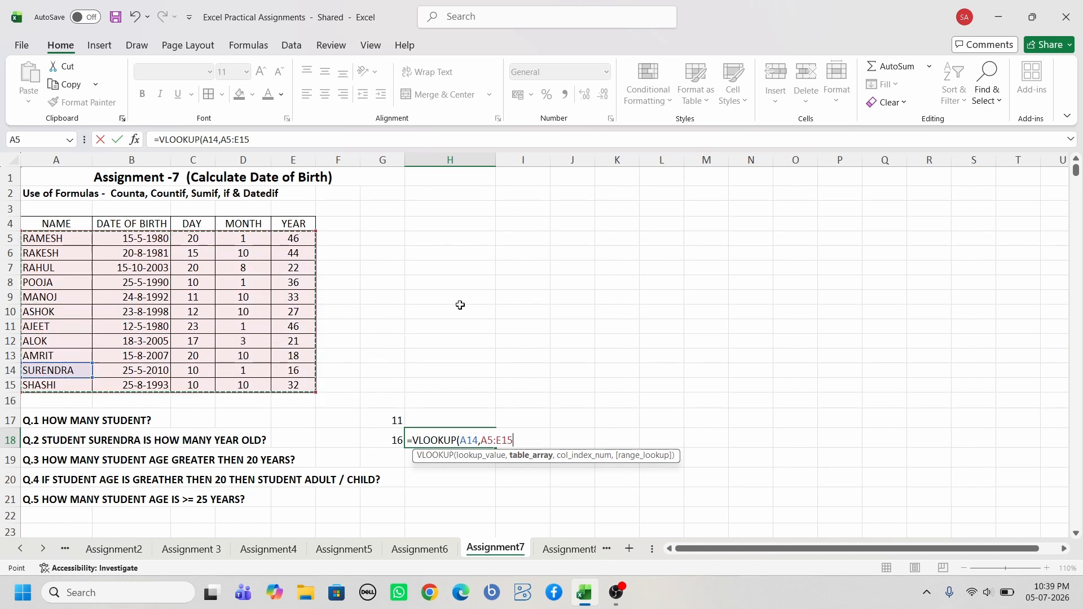
type(",")
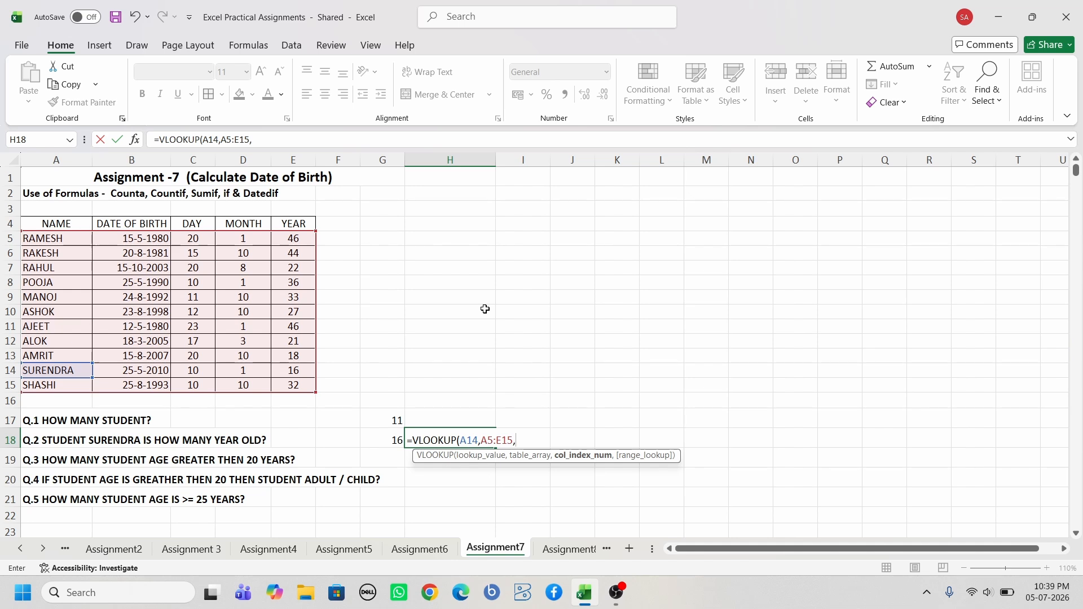
type("5,")
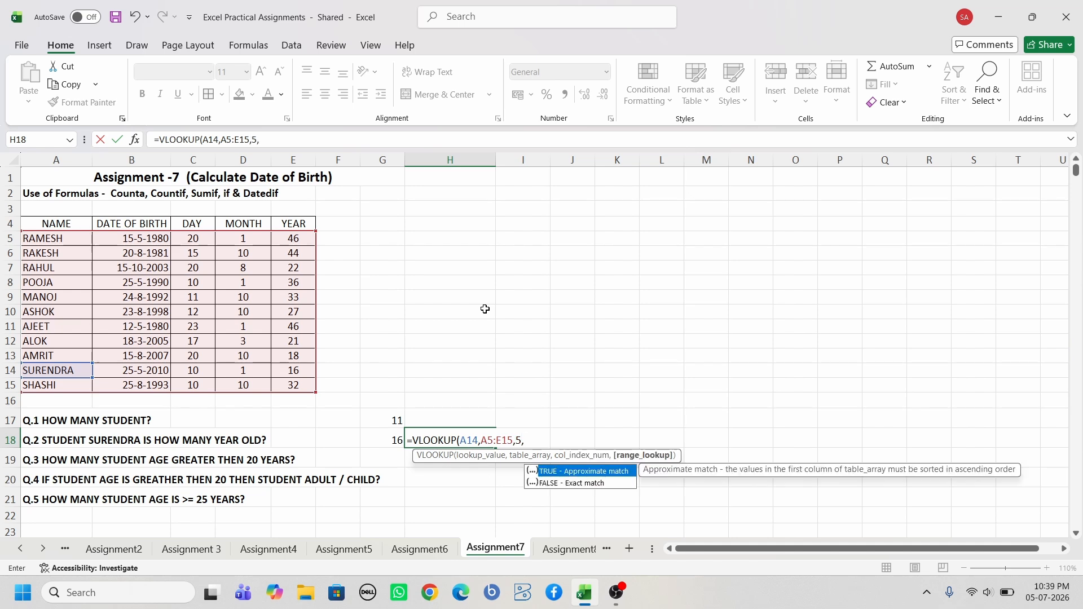
type("0)")
key("Return")
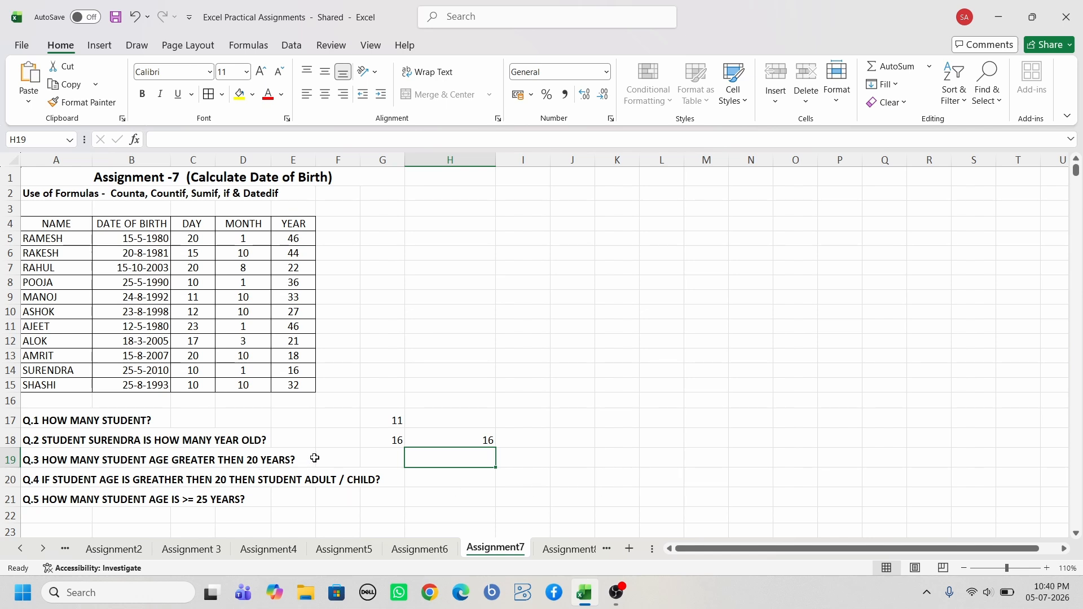
Answer Q.3 in cell H19 with =COUNTIF(E5:E15,">20") to count the students older than 20 years.
left_click(383, 461)
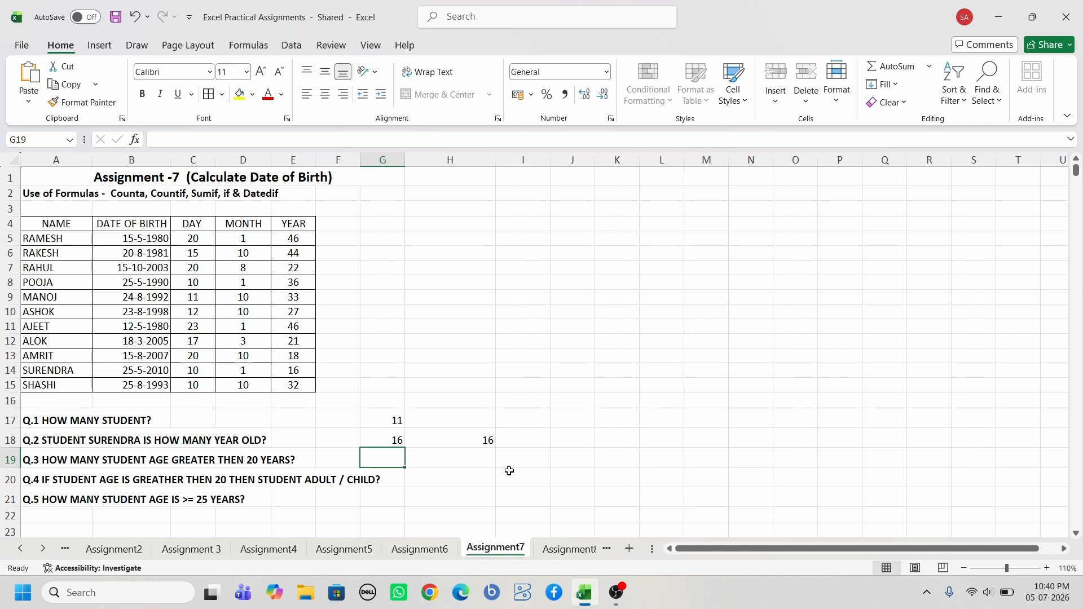
left_click(431, 456)
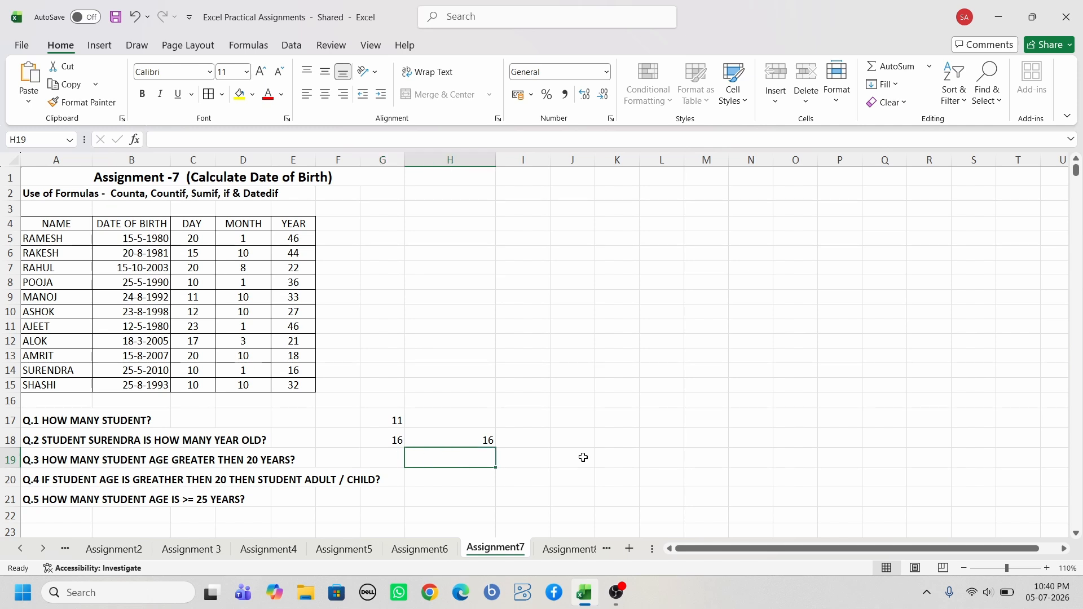
type("=C")
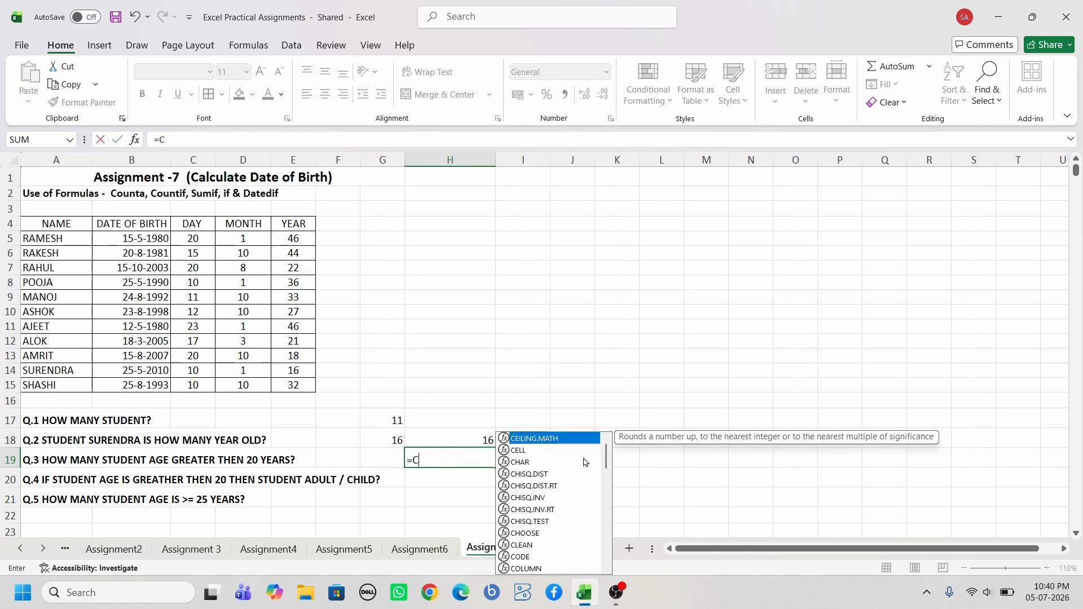
type("OUNTI")
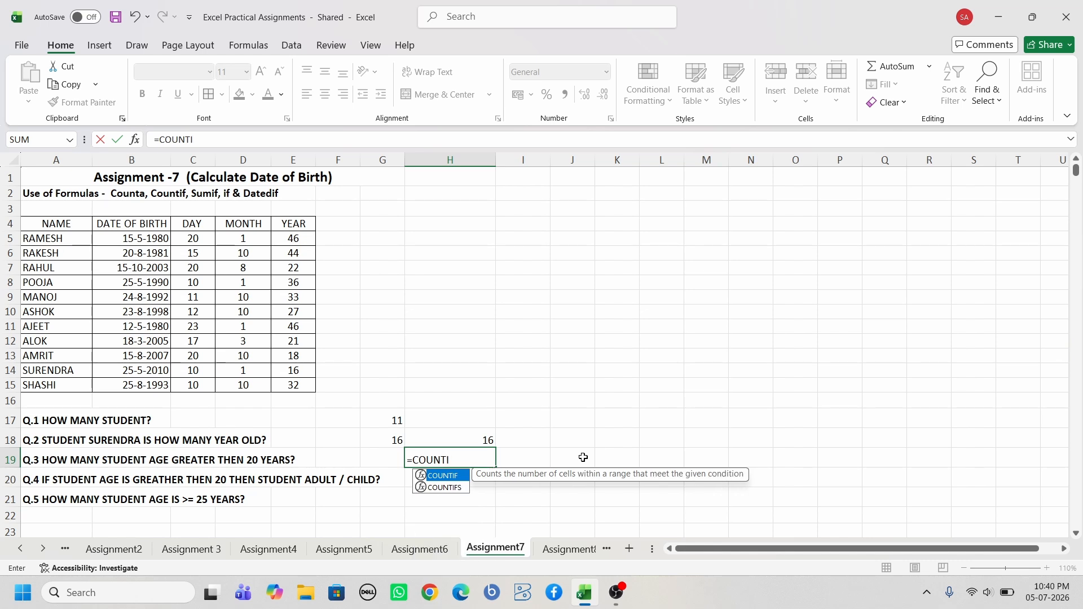
key("Tab")
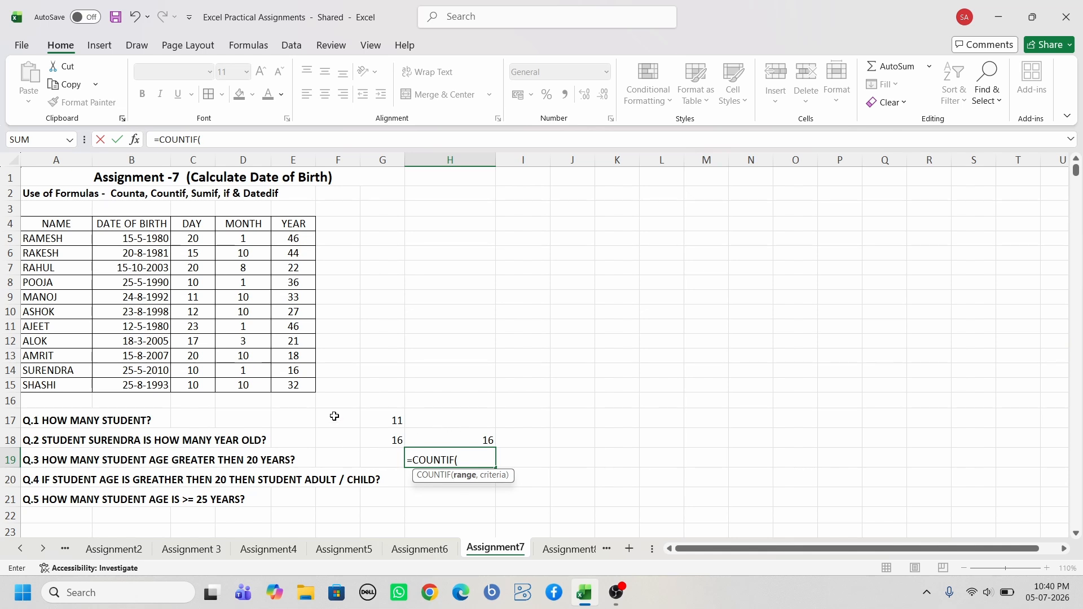
left_click_drag(299, 241, 299, 389)
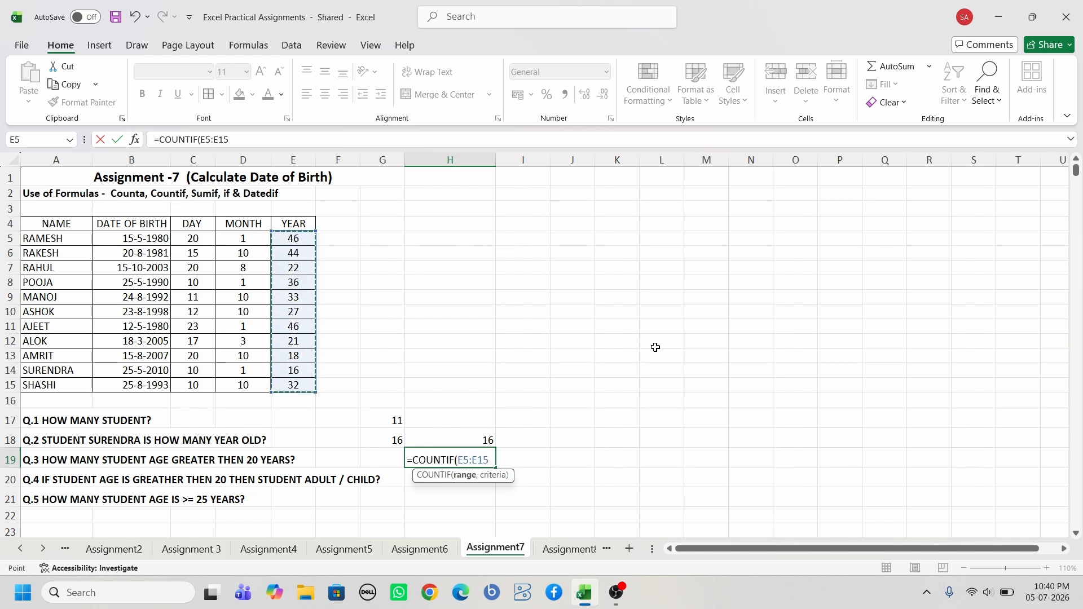
type(",\"")
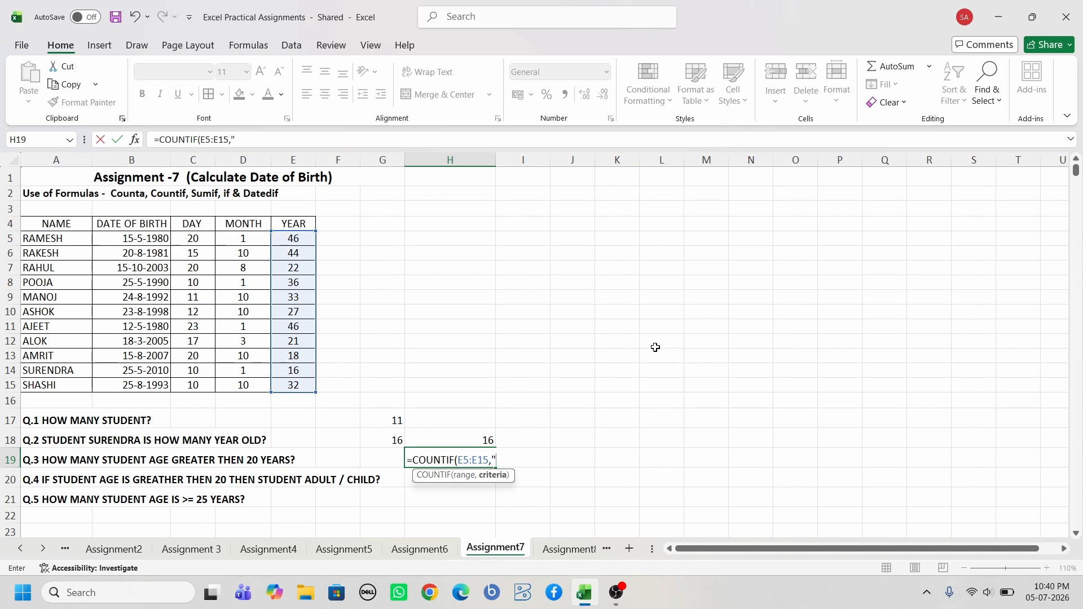
type(">20\")")
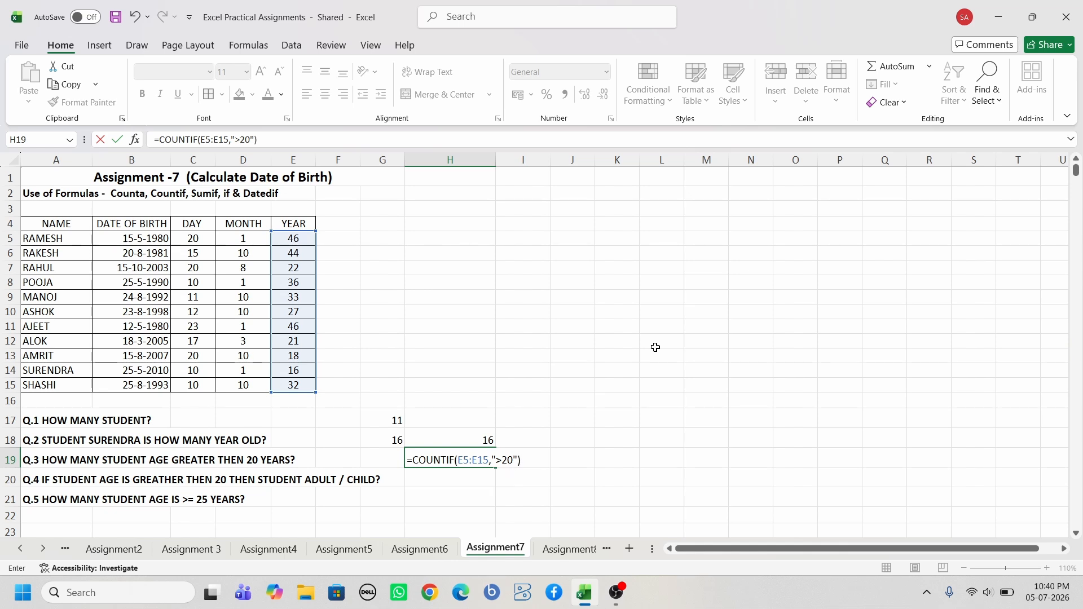
key("Return")
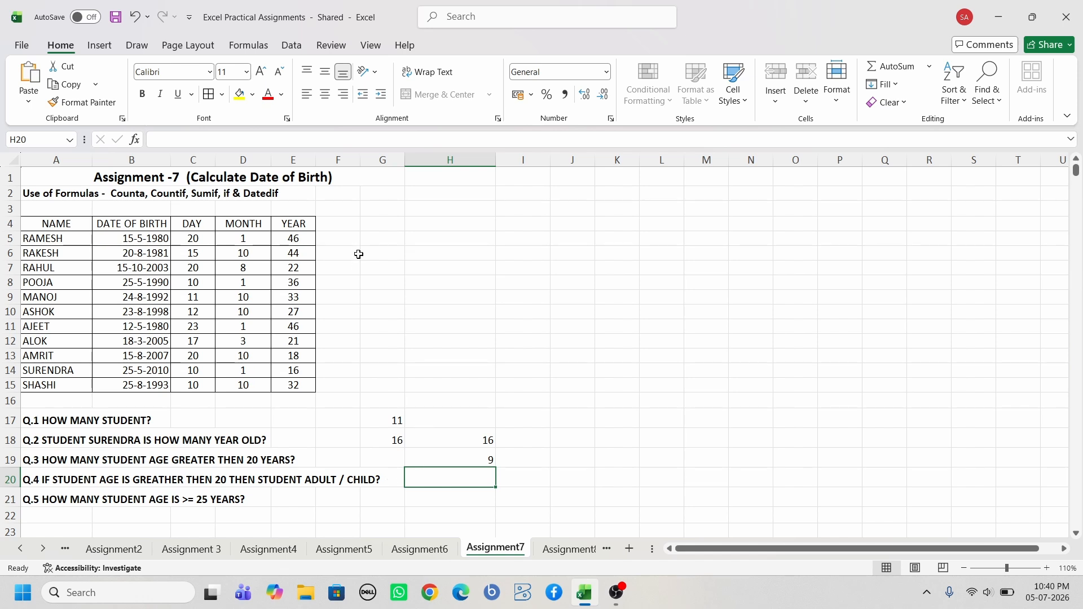
Add the column heading ADULT in cell F4, beside the YEAR heading of the student table.
left_click(346, 228)
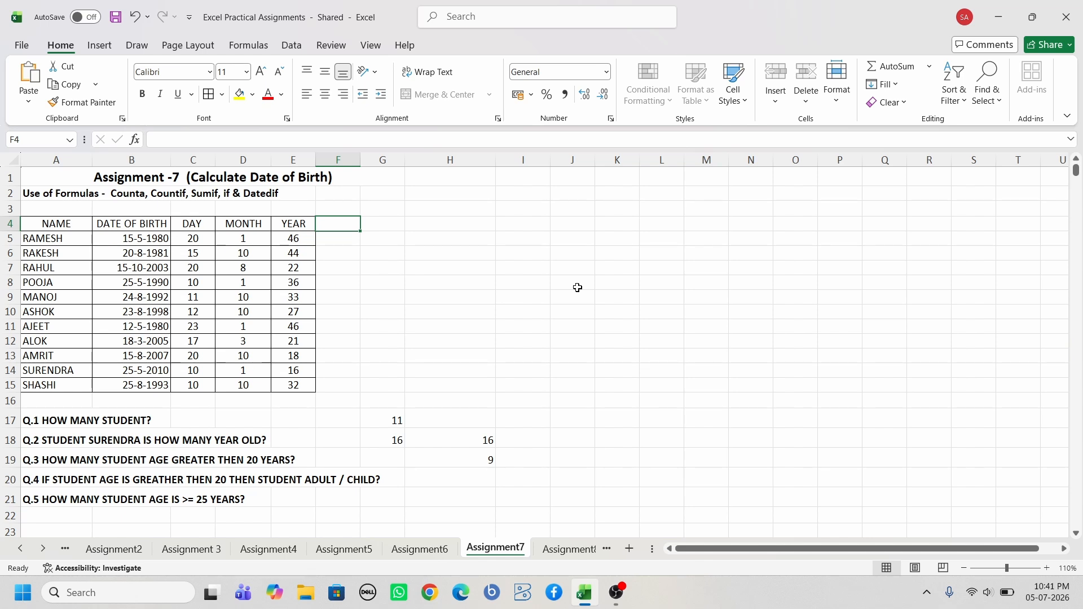
type("ADULT")
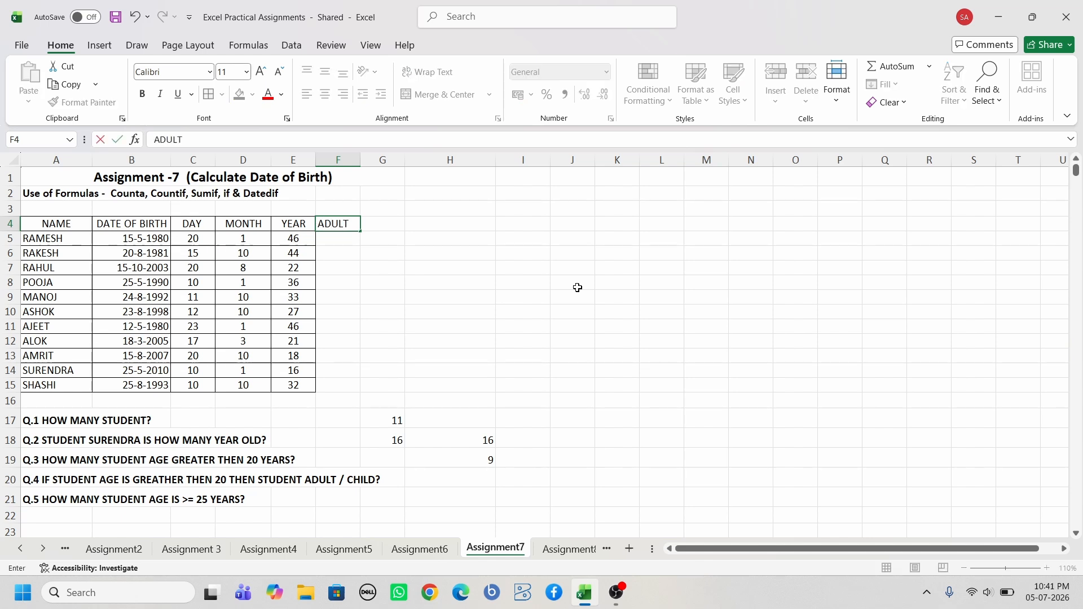
key("Return")
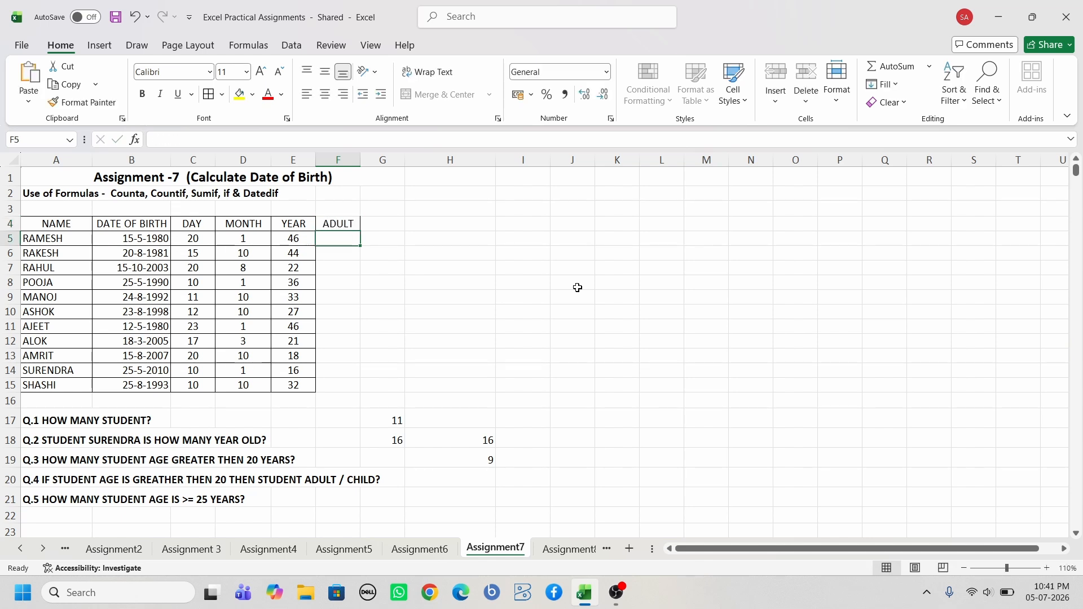
Enter =IF(E5>20,"ADULT","CHILD") in cell F5 to classify the first student for Q.4.
type("=")
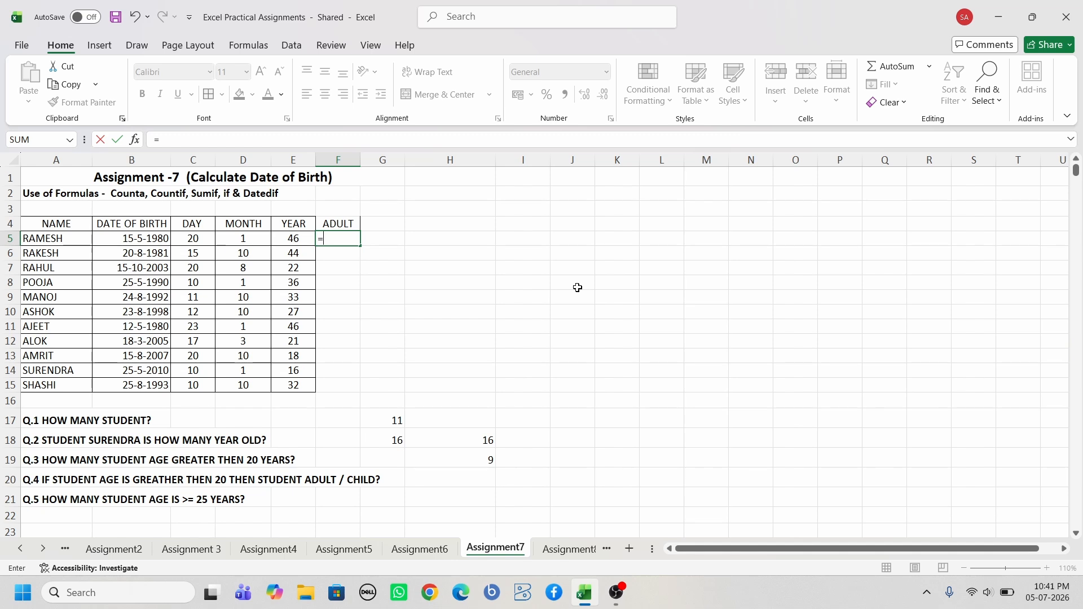
type("IF(")
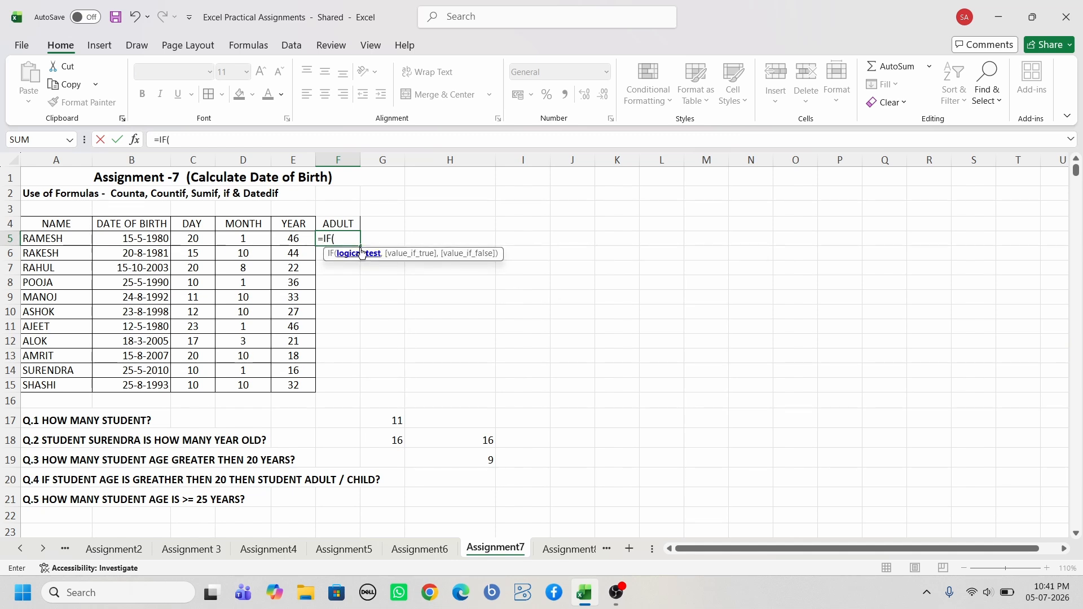
left_click(293, 239)
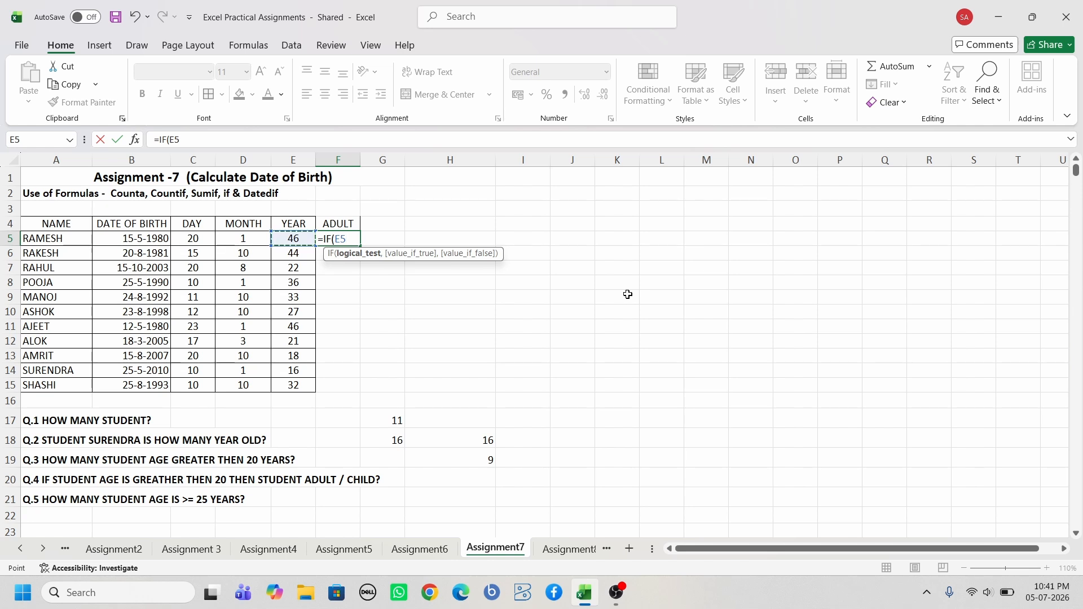
type(">20,")
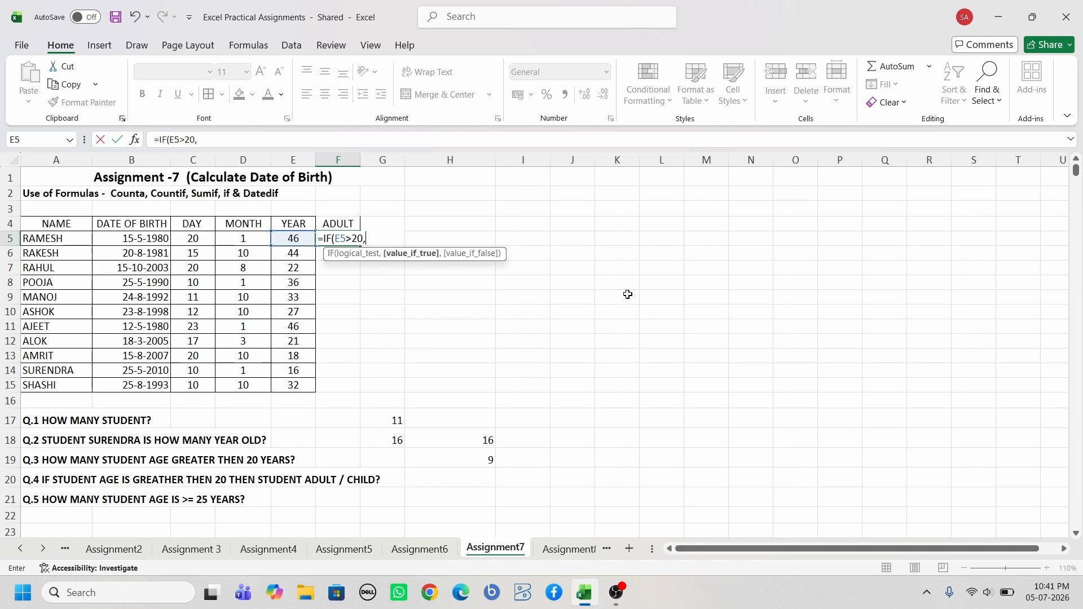
type("\"ADULT\",")
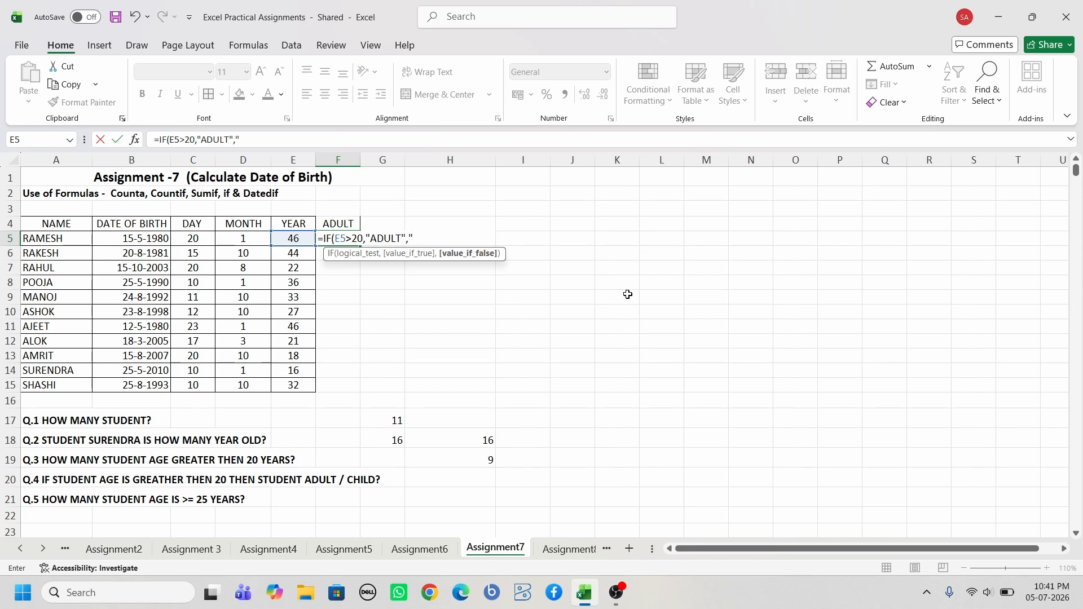
type("CHILD\"")
key("Return")
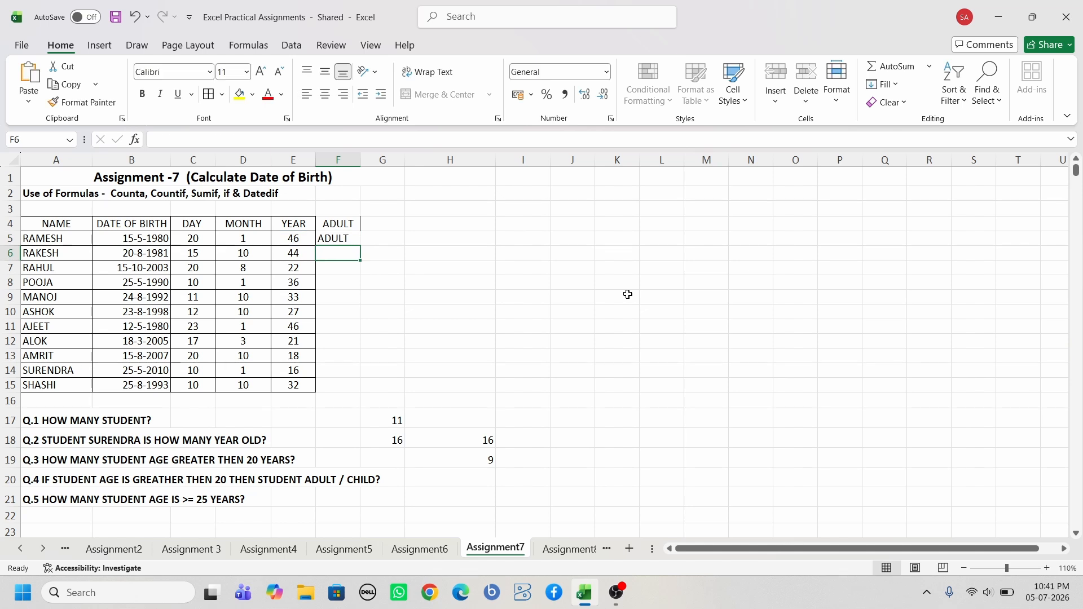
Fill the IF formula from F5 down to F15 to classify all the remaining students.
left_click(345, 242)
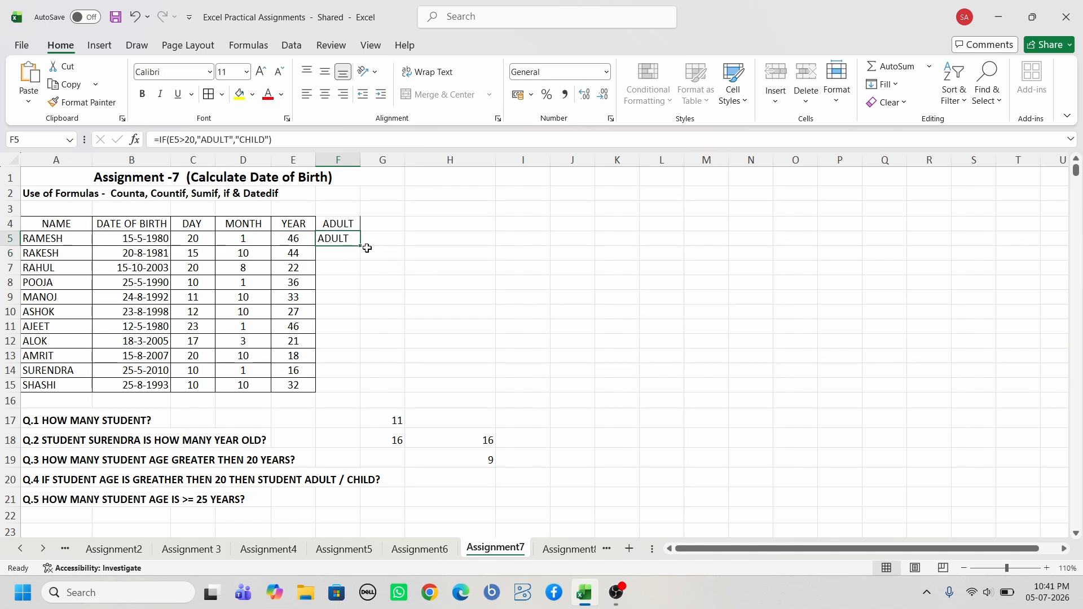
left_click_drag(359, 247, 360, 390)
left_click(507, 359)
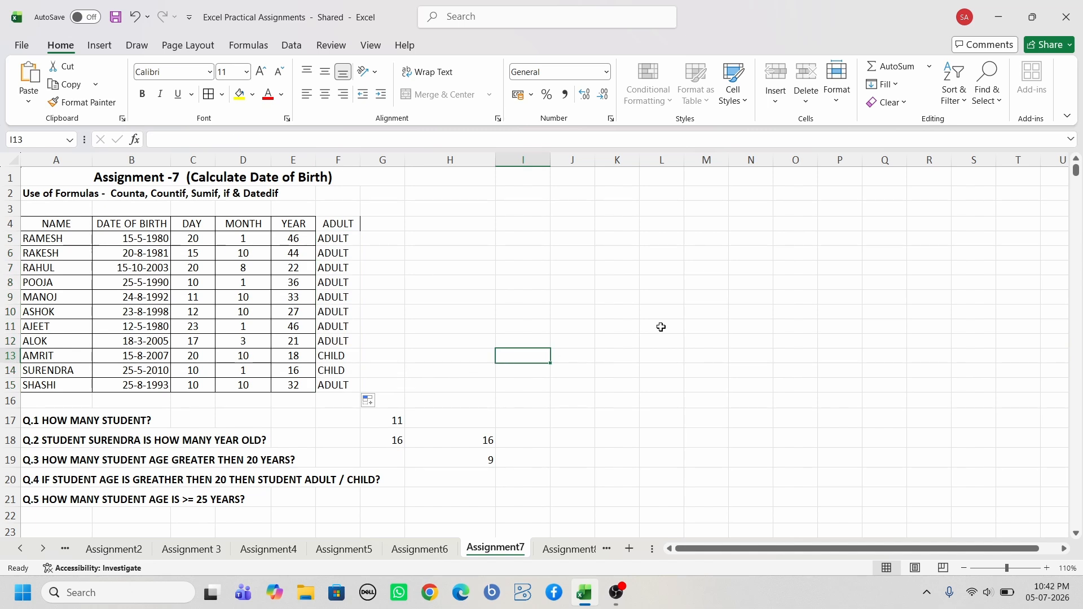
left_click(617, 458)
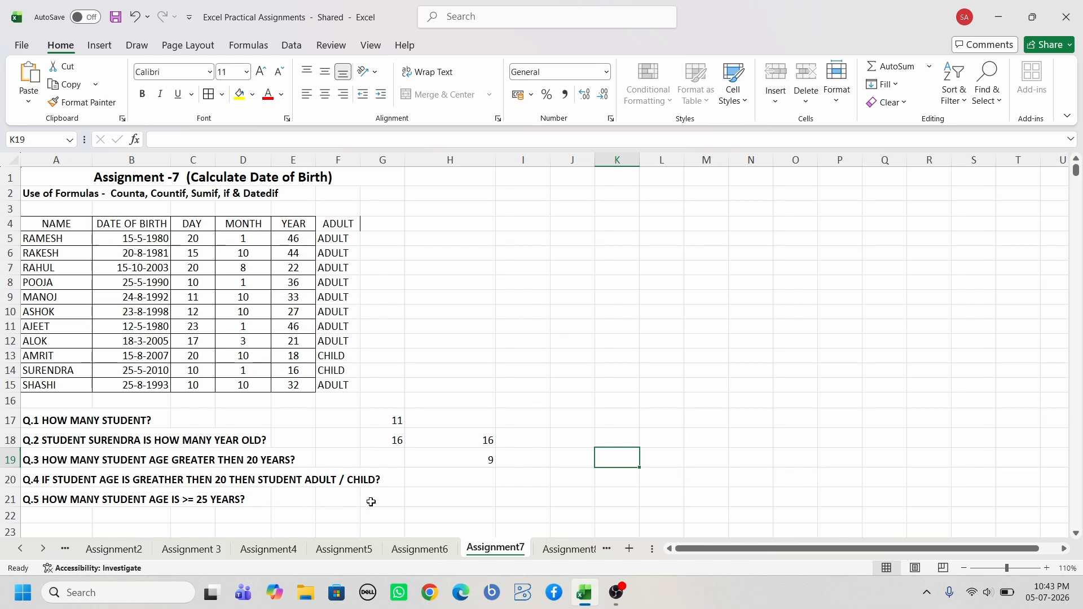
Answer Q.5 in cell H21 with =COUNTIF(E5:E15,">=25") to count the students aged 25 years or more.
left_click(428, 501)
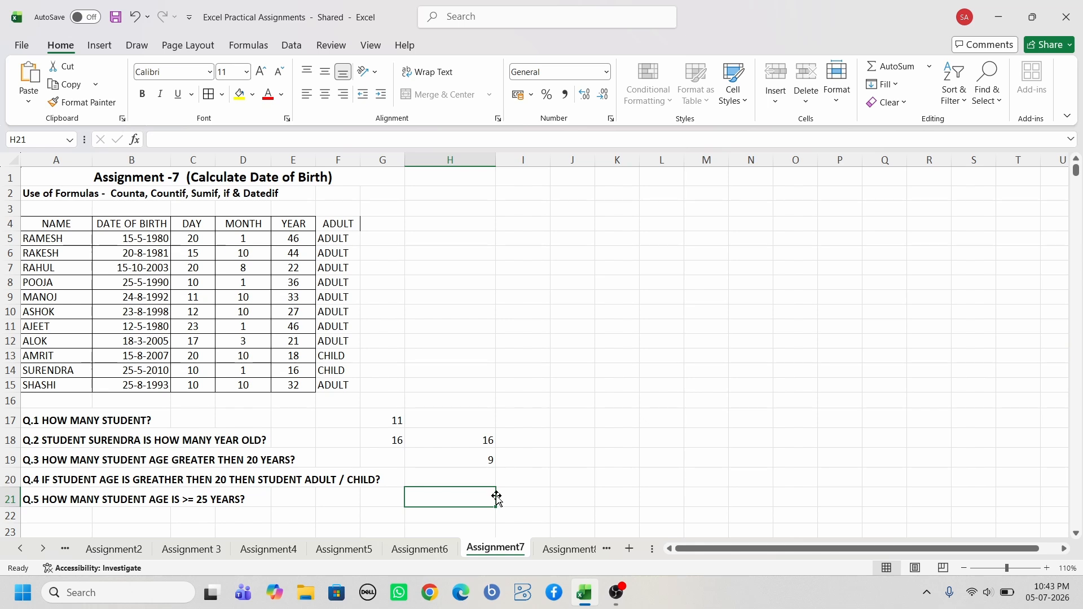
type("=COU")
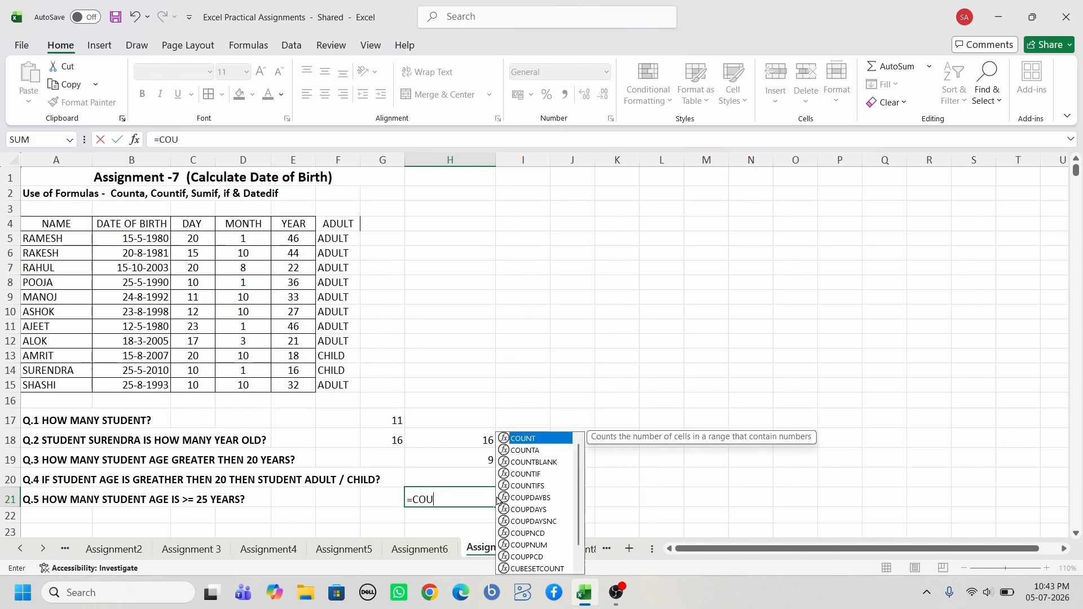
type("NTI")
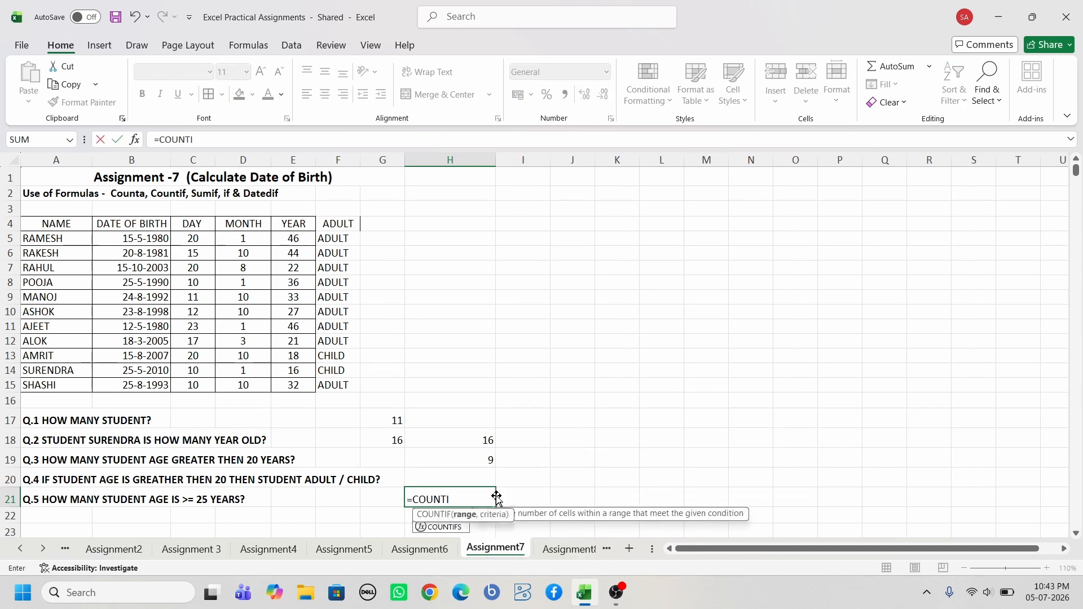
key("Tab")
left_click_drag(293, 239, 300, 384)
type(",")
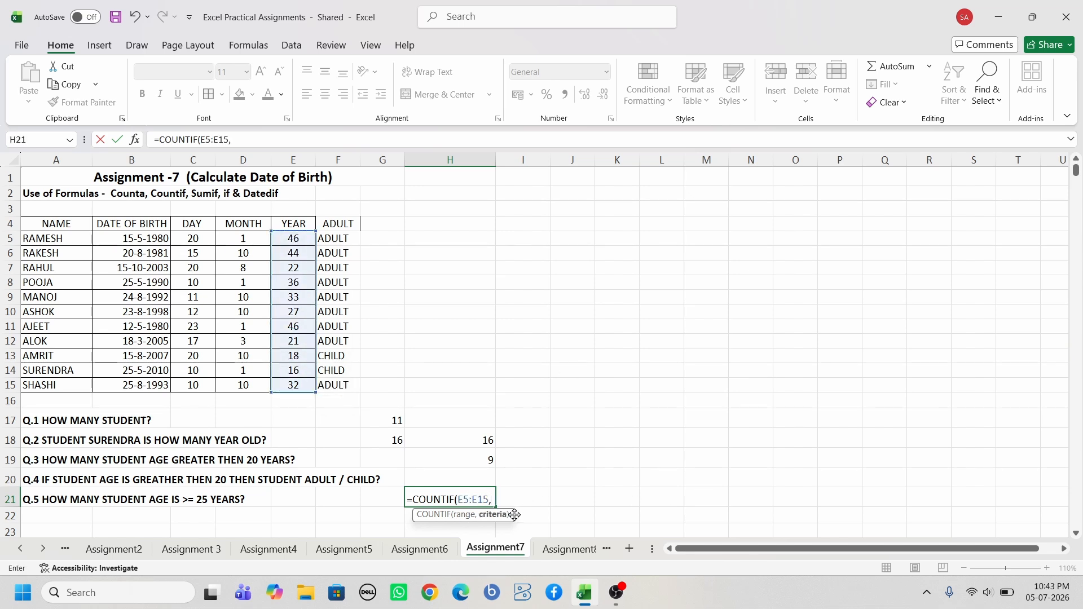
type("\">=25\")")
key("Return")
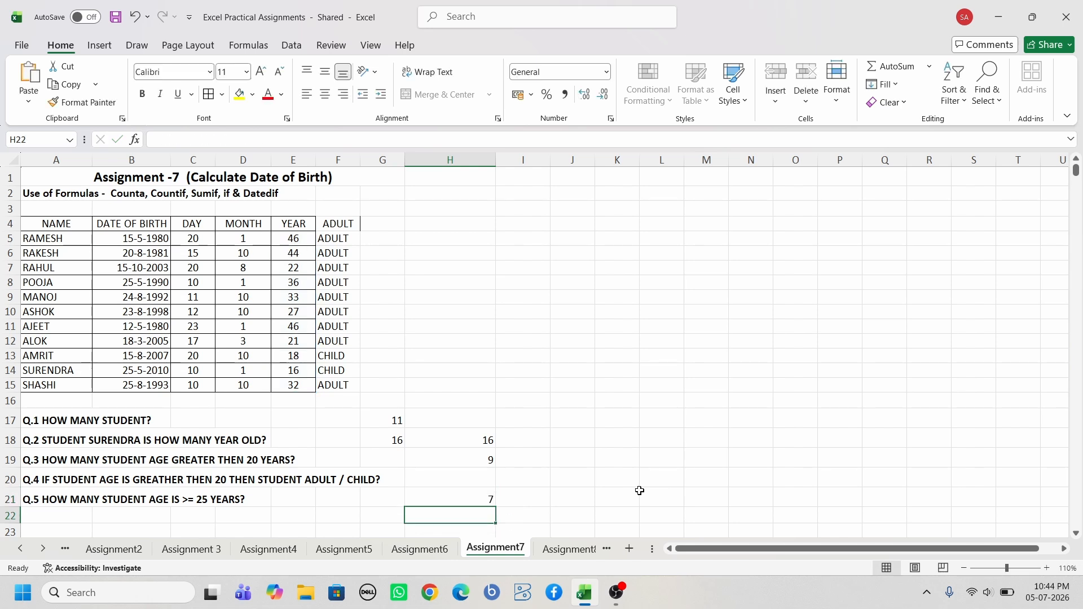